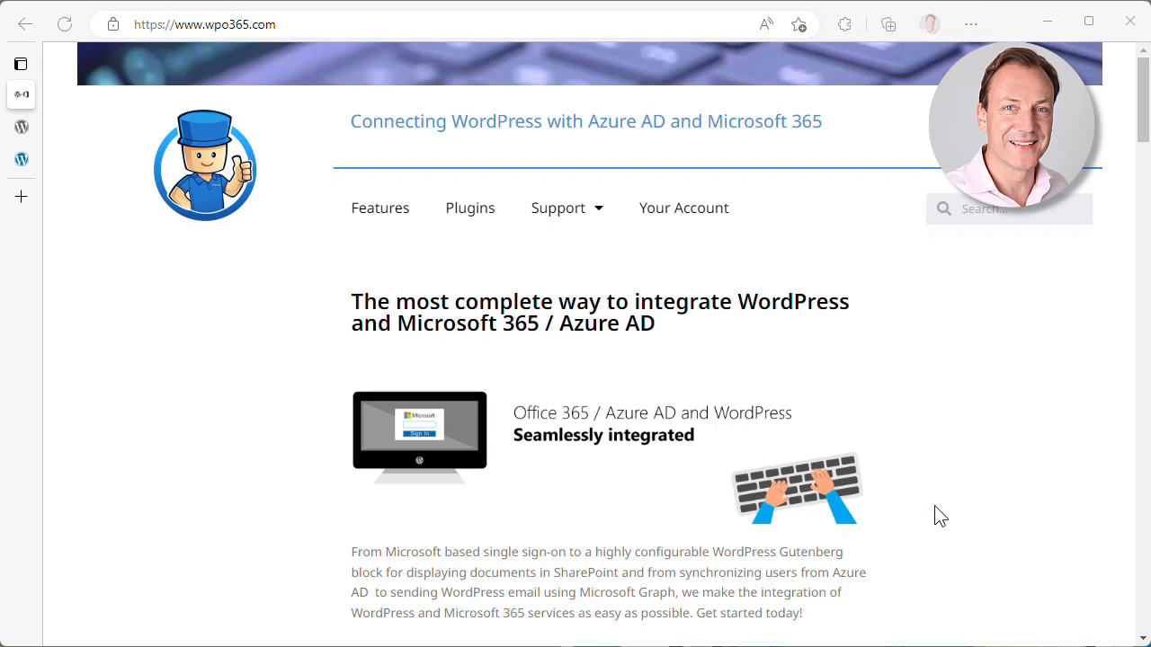
- Switch to the WordPress.org page for WPO365 | Mail Integration for Office 365 / Outlook
click(21, 127)
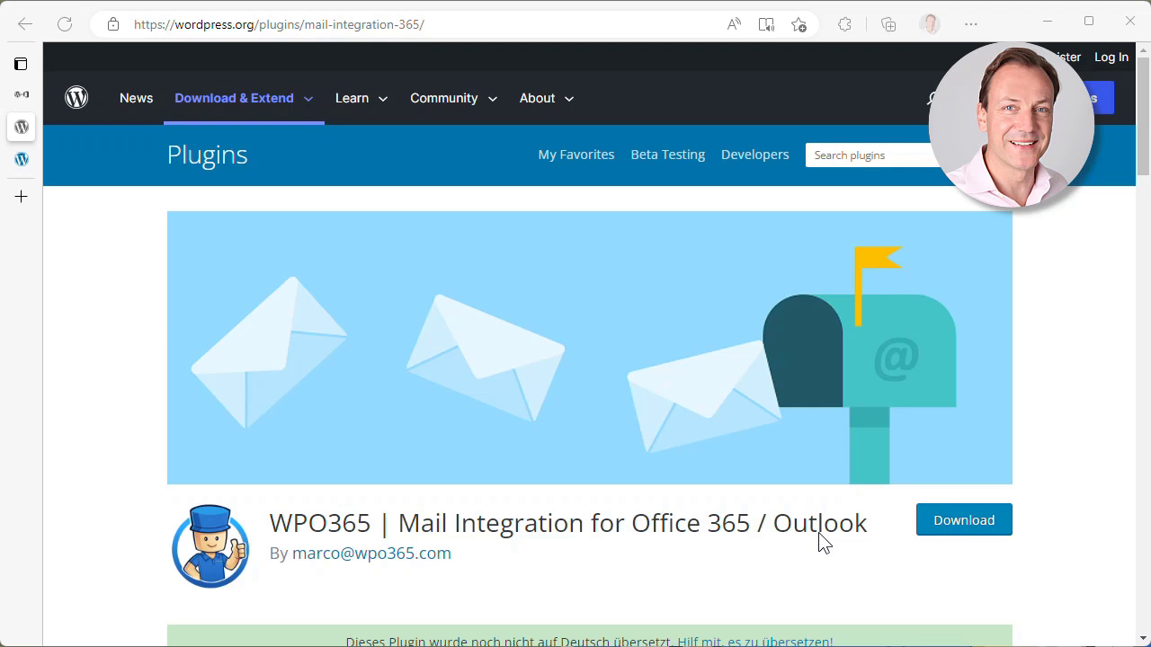
- Switch from the Plugin Directory to the test site's WordPress admin Dashboard
click(24, 165)
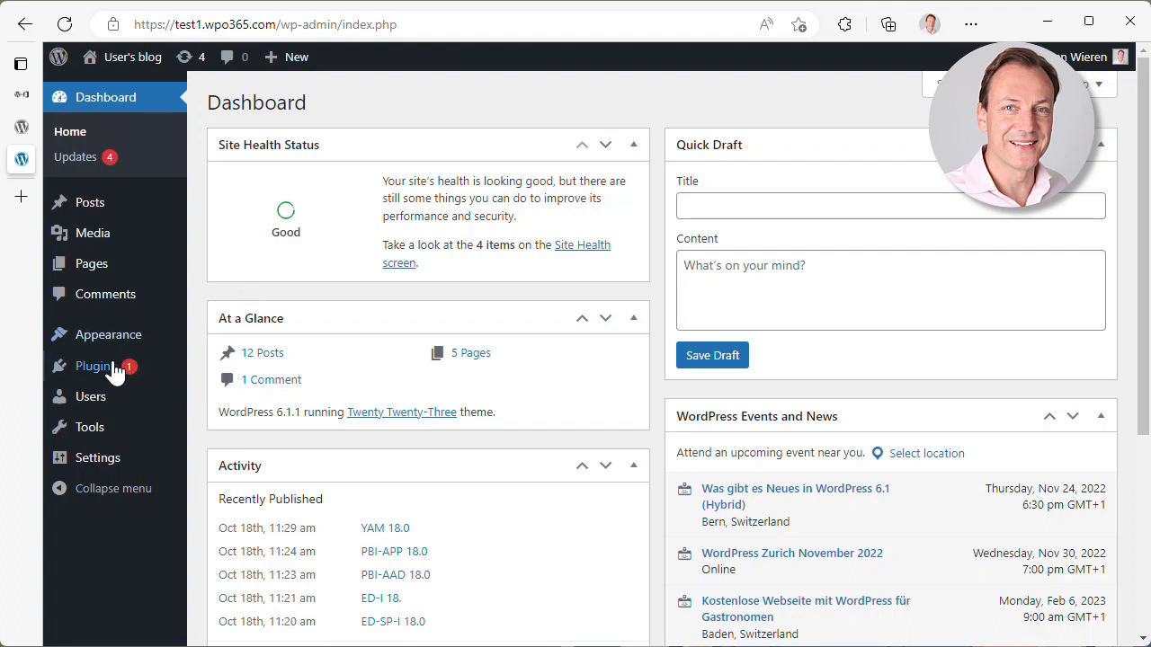
- Open Installed Plugins and find the active Mail Integration for Office 365/Outlook 1.8.6
mouse_move(117, 367)
click(248, 368)
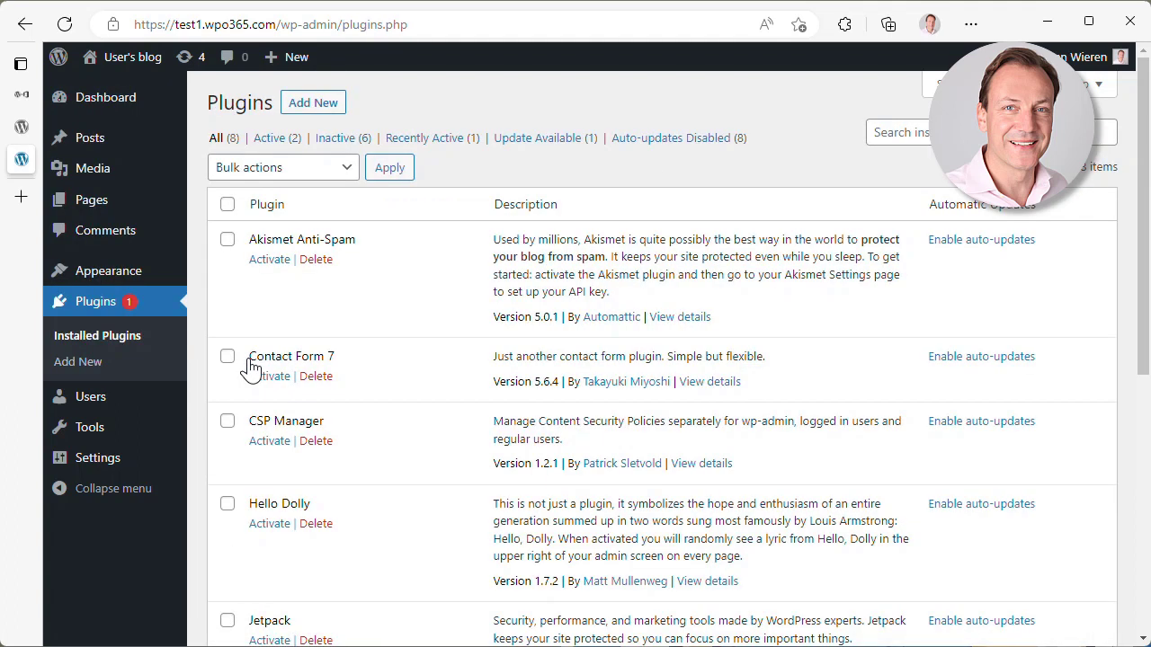
scroll(418, 492, down, 5)
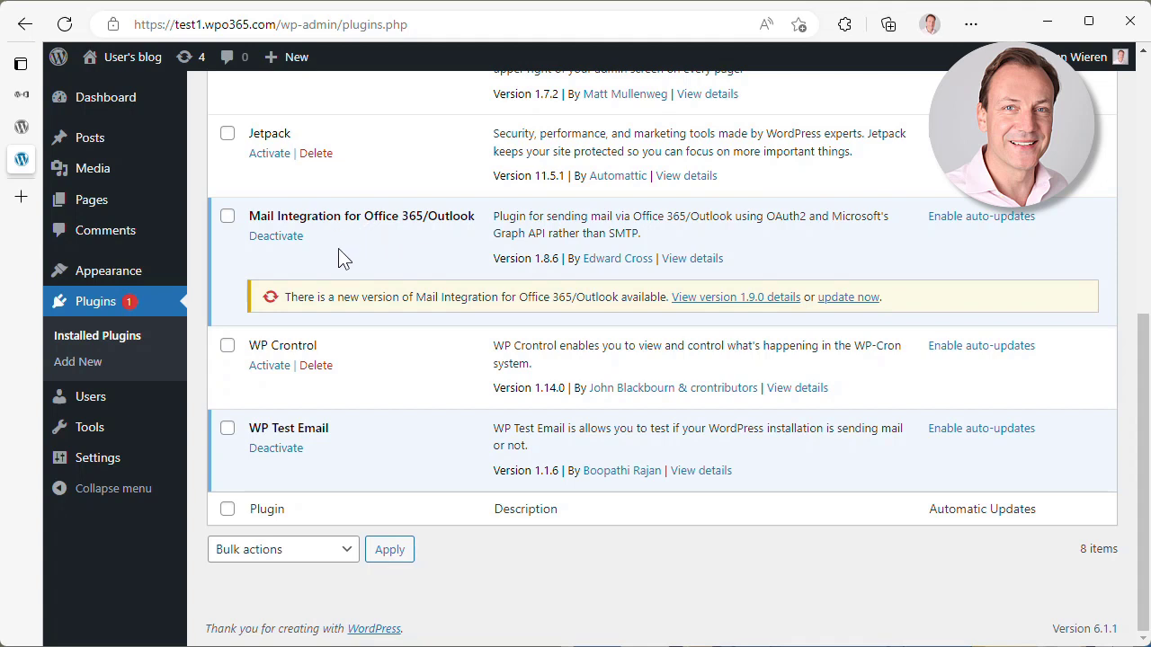
mouse_move(96, 461)
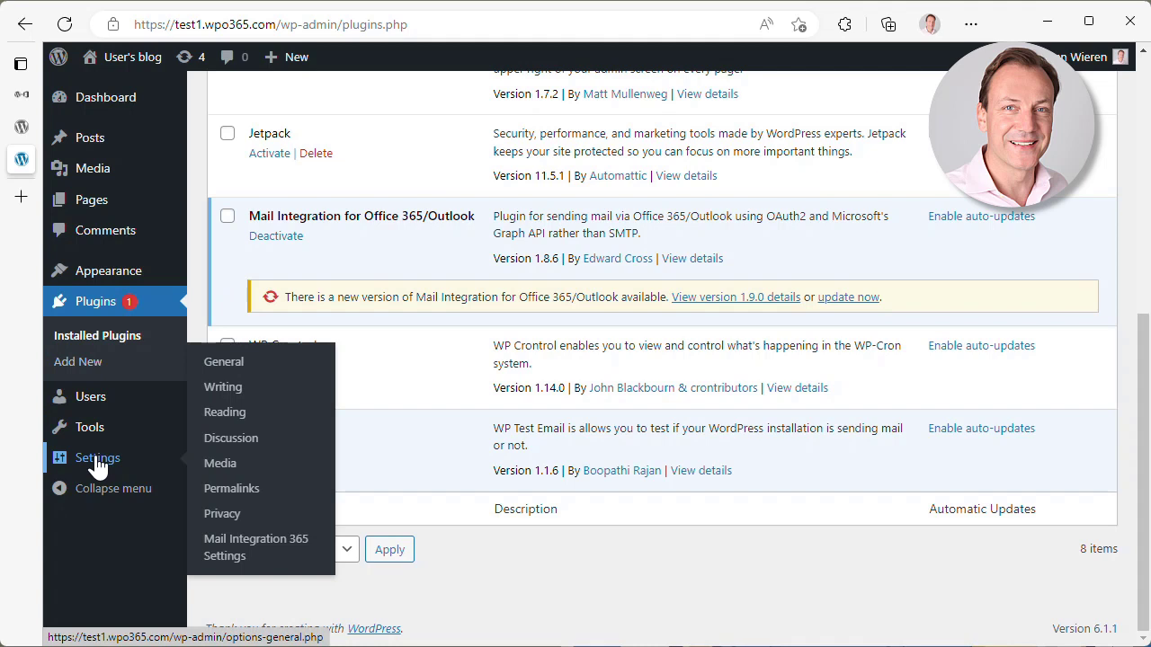
click(254, 547)
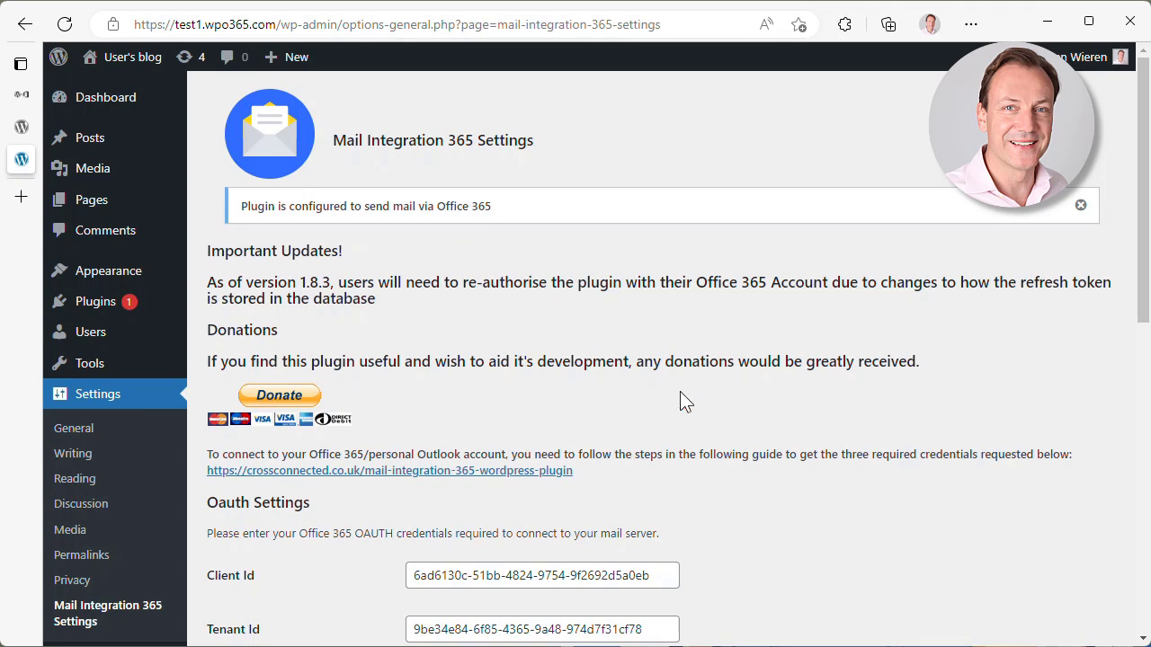
scroll(865, 421, down, 4)
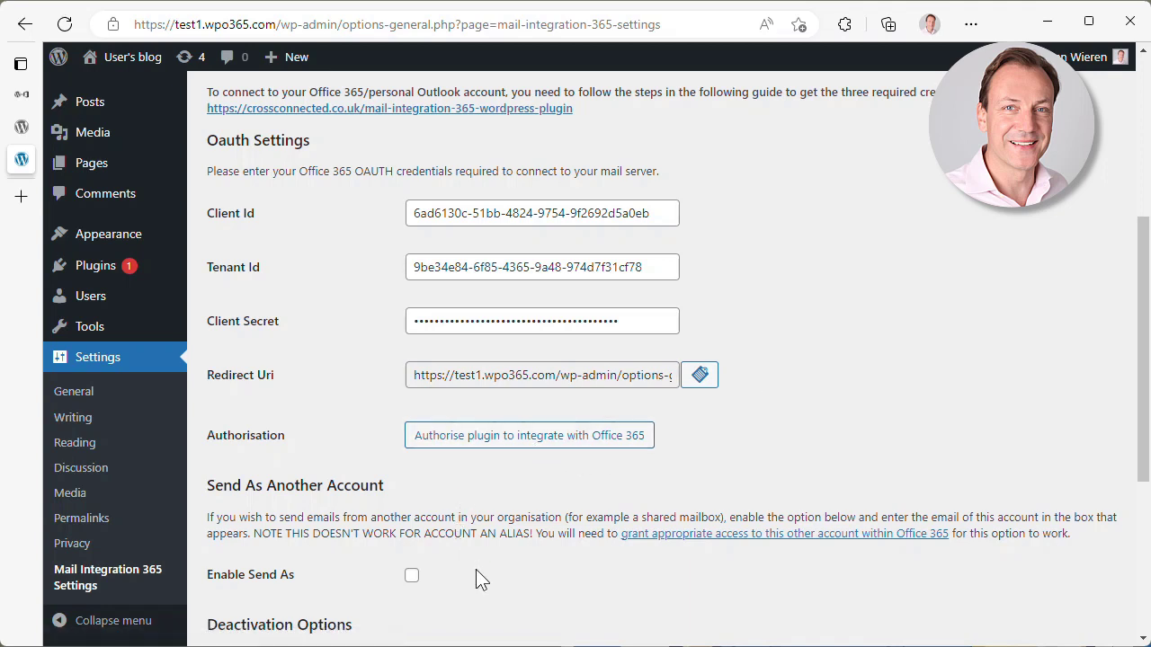
scroll(477, 572, down, 4)
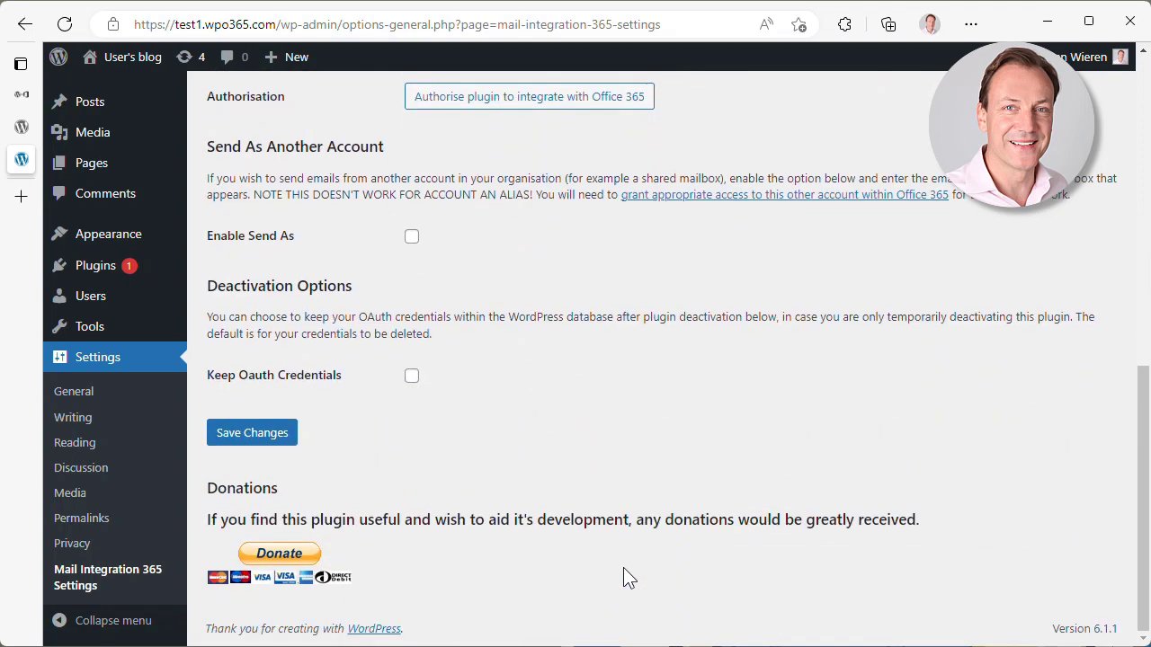
scroll(505, 505, up, 6)
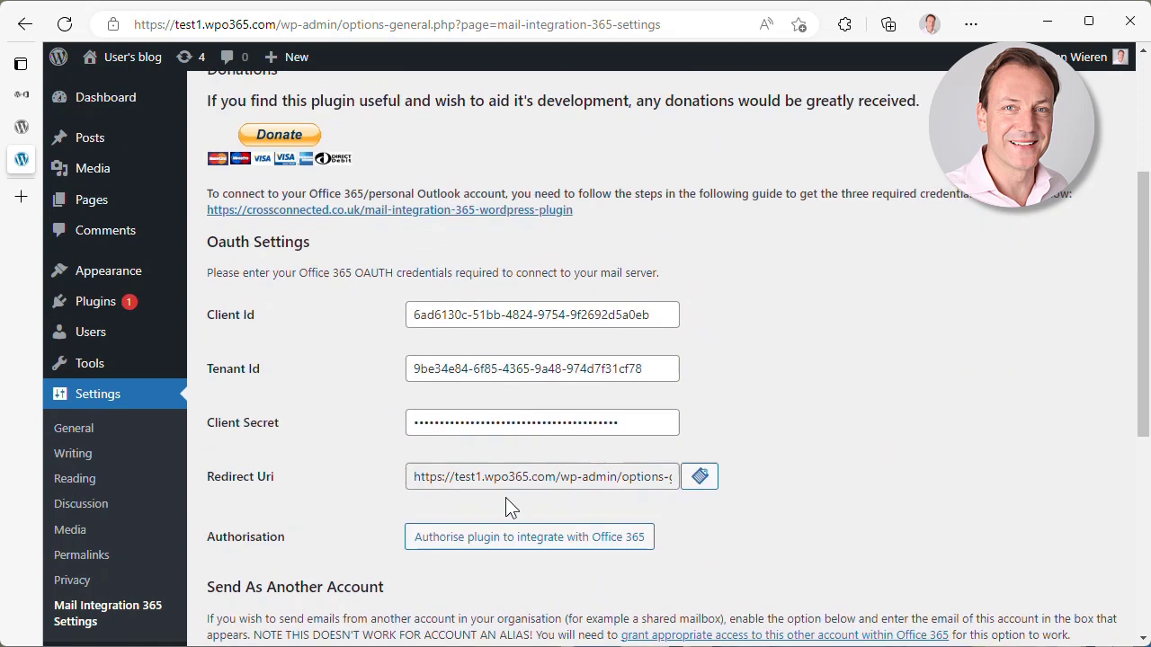
scroll(506, 500, up, 2)
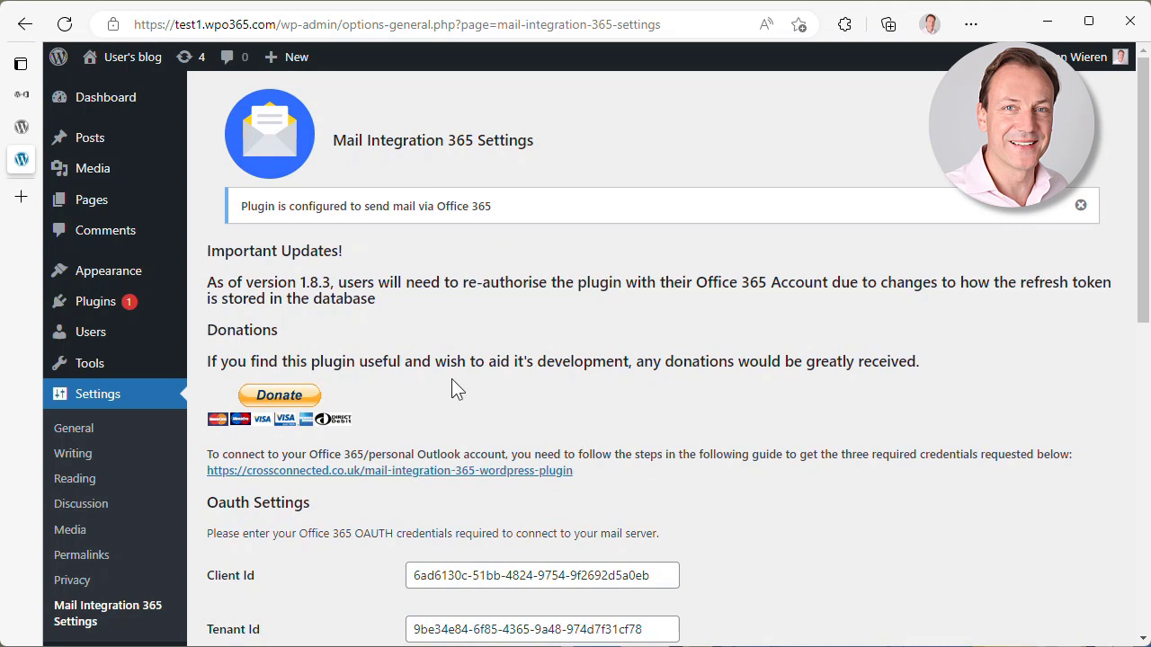
mouse_move(85, 310)
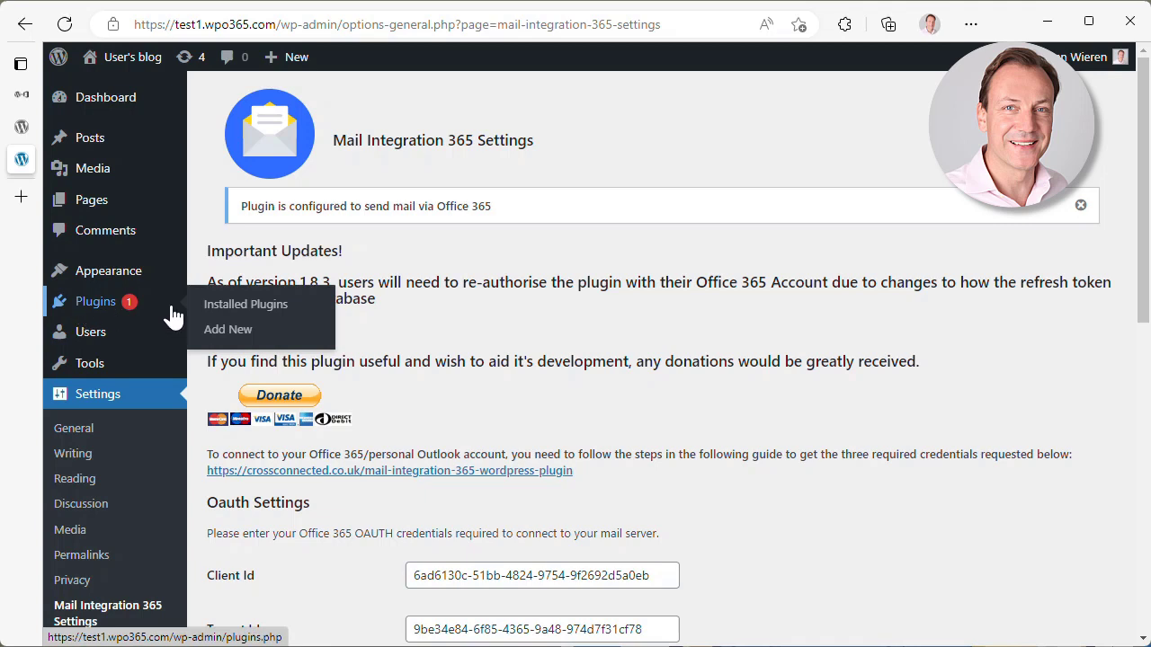
- Update Mail Integration for Office 365/Outlook from version 1.8.6 to 1.9.0
click(239, 310)
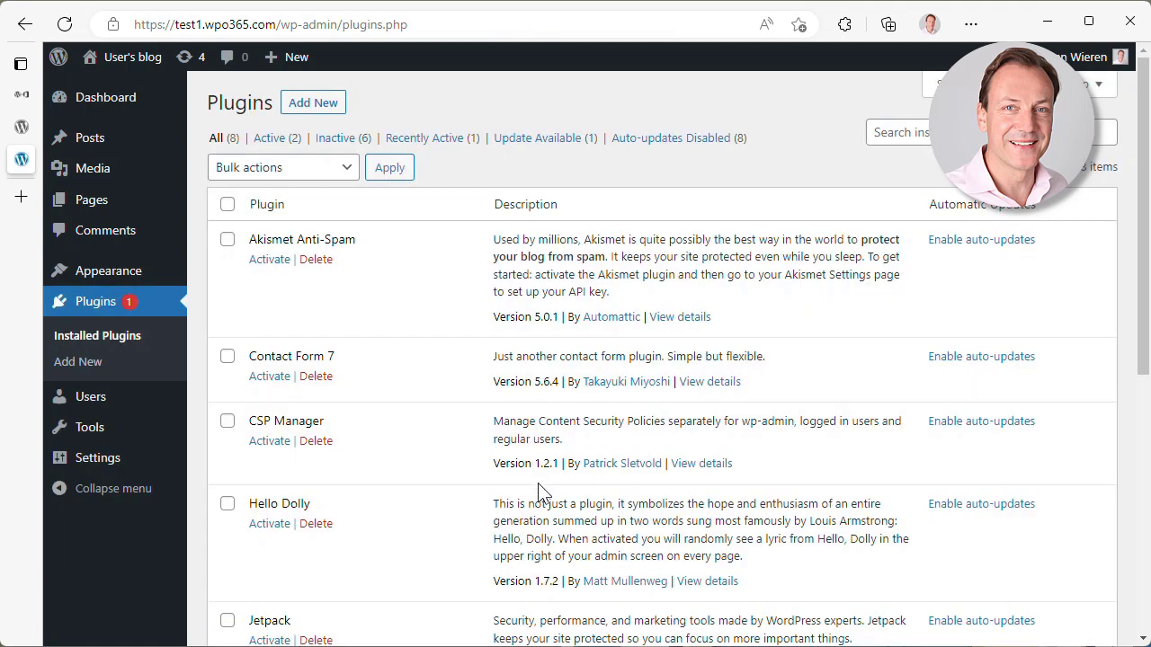
scroll(531, 503, down, 5)
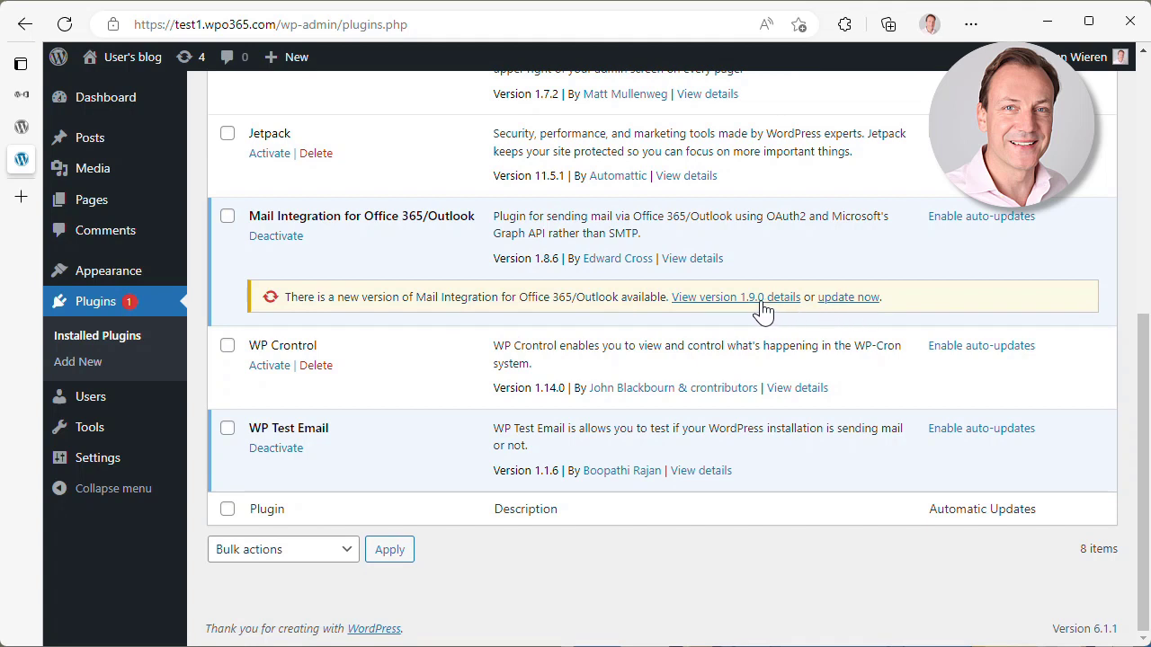
click(839, 301)
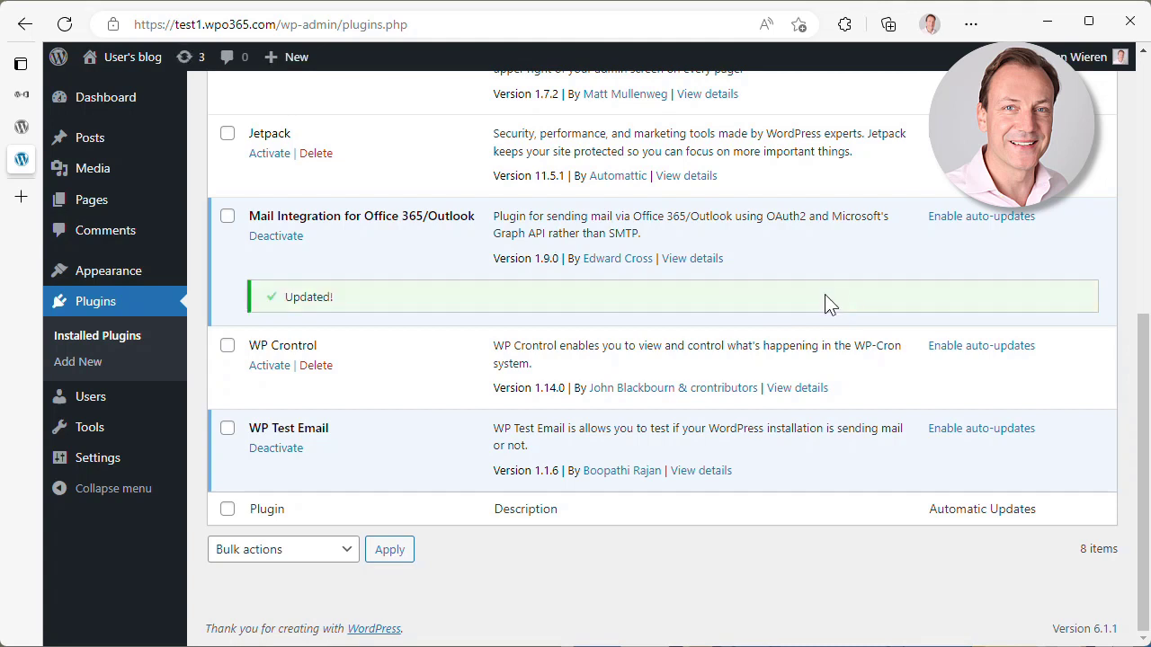
- Open Mail Integration 365 Settings to read the notice recommending WPO365 | MICROSOFT GRAPH MAILER
mouse_move(169, 464)
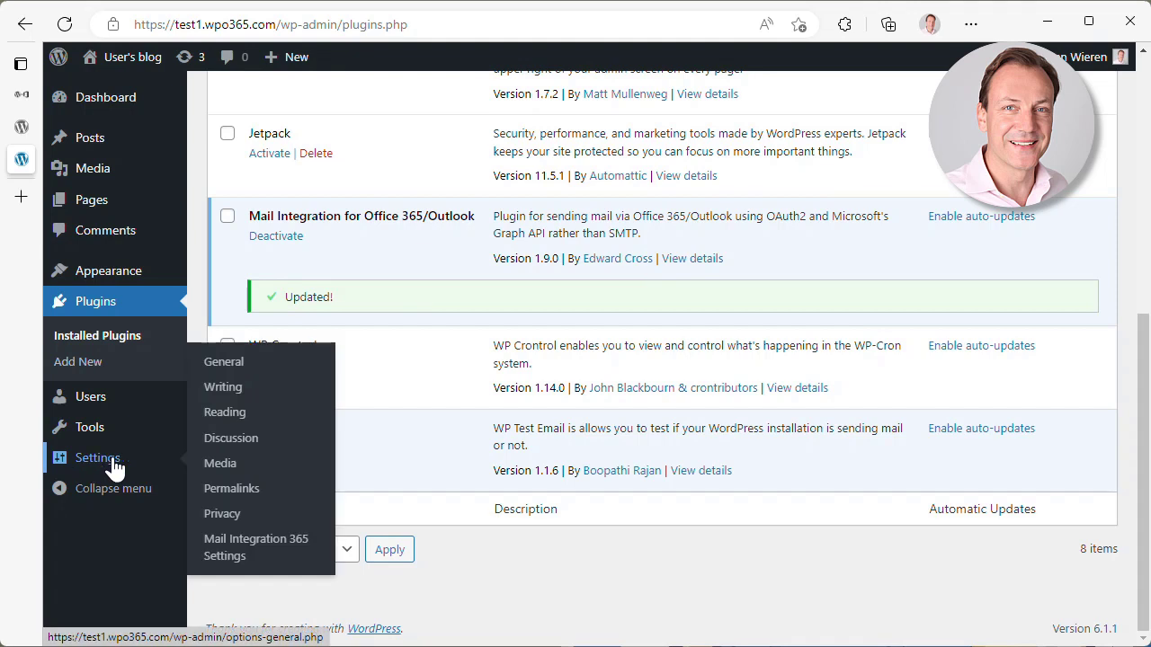
click(226, 546)
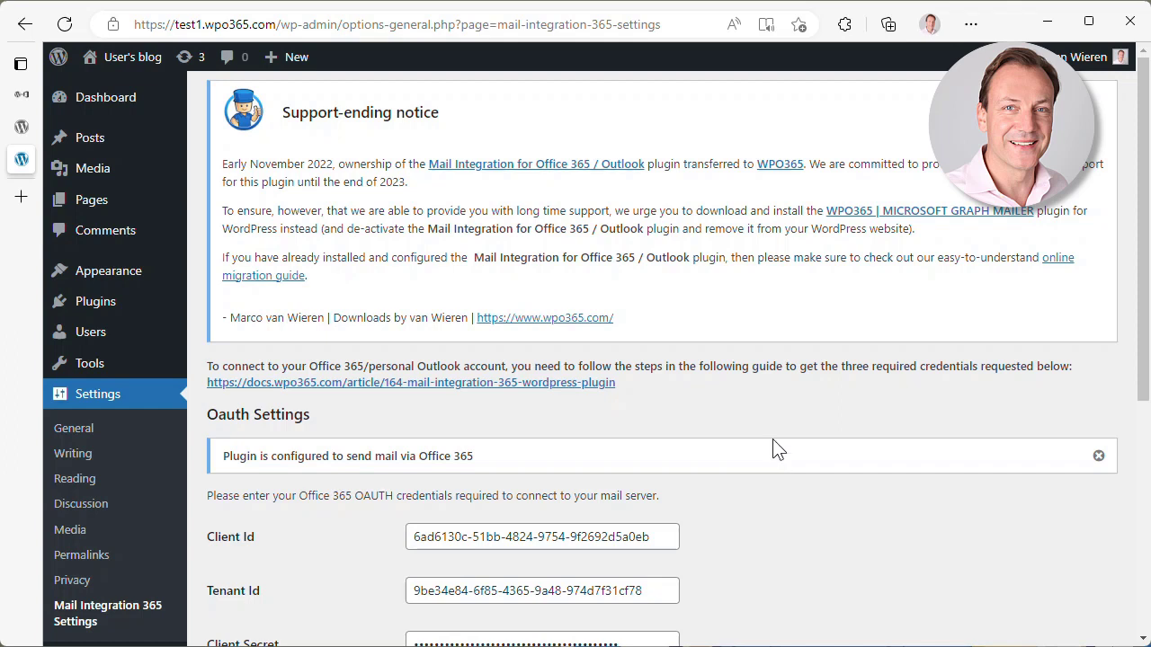
- Search plugins for 'wpo365', then install and activate WPO365 | MICROSOFT GRAPH MAILER
mouse_move(94, 301)
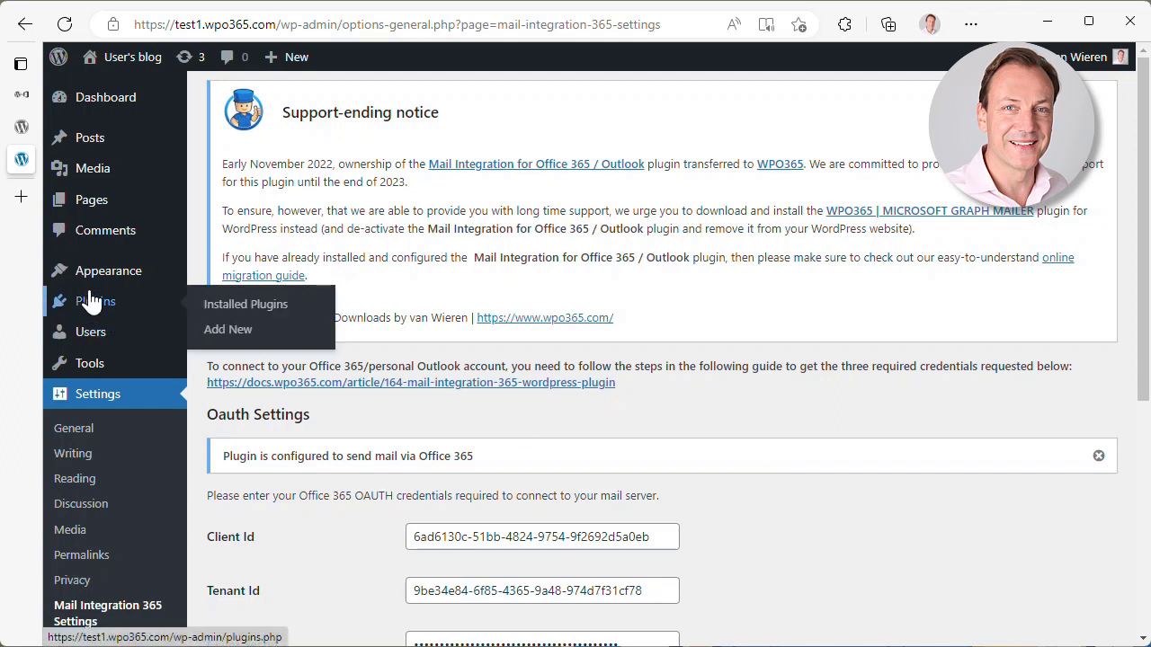
click(238, 331)
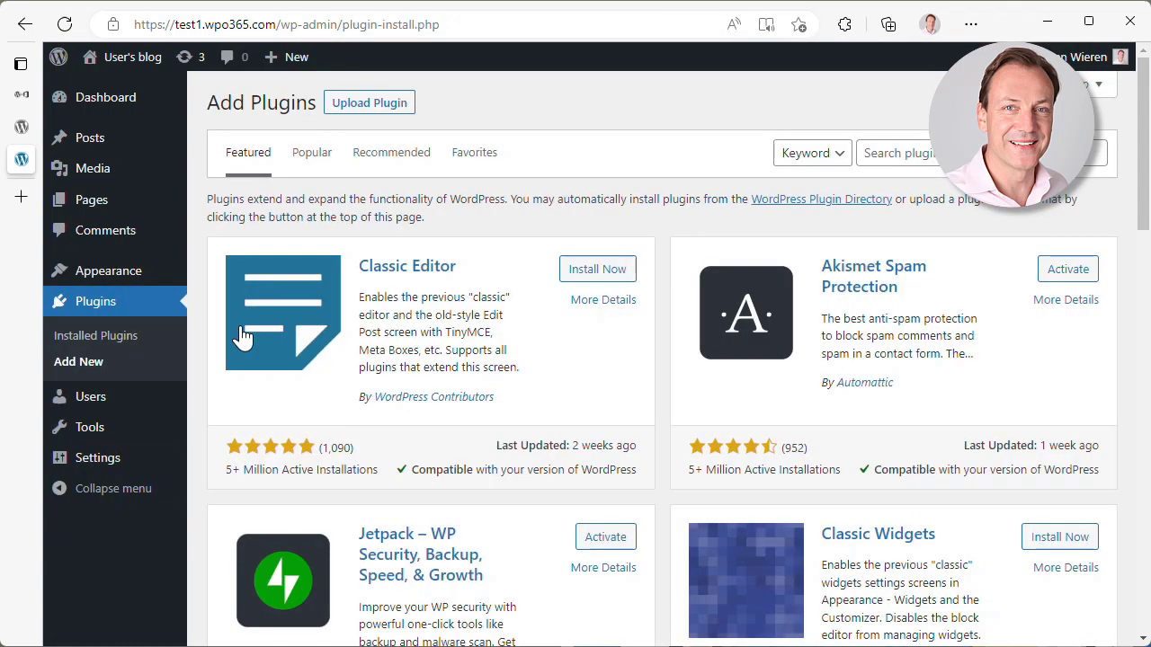
click(918, 152)
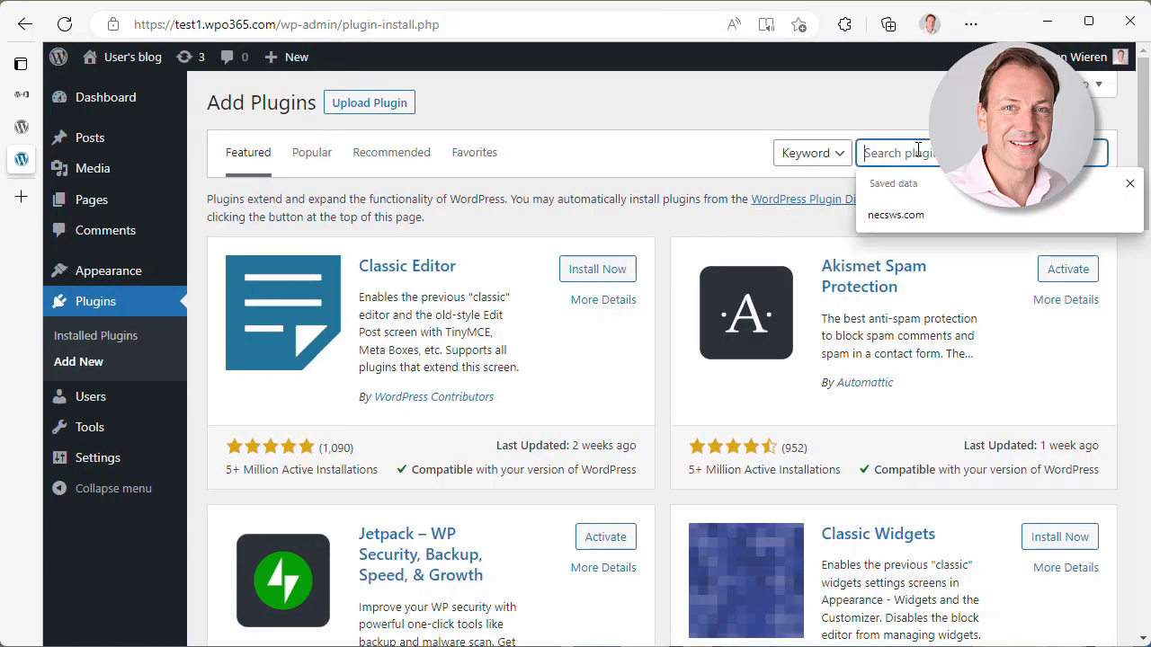
text(wpo365)
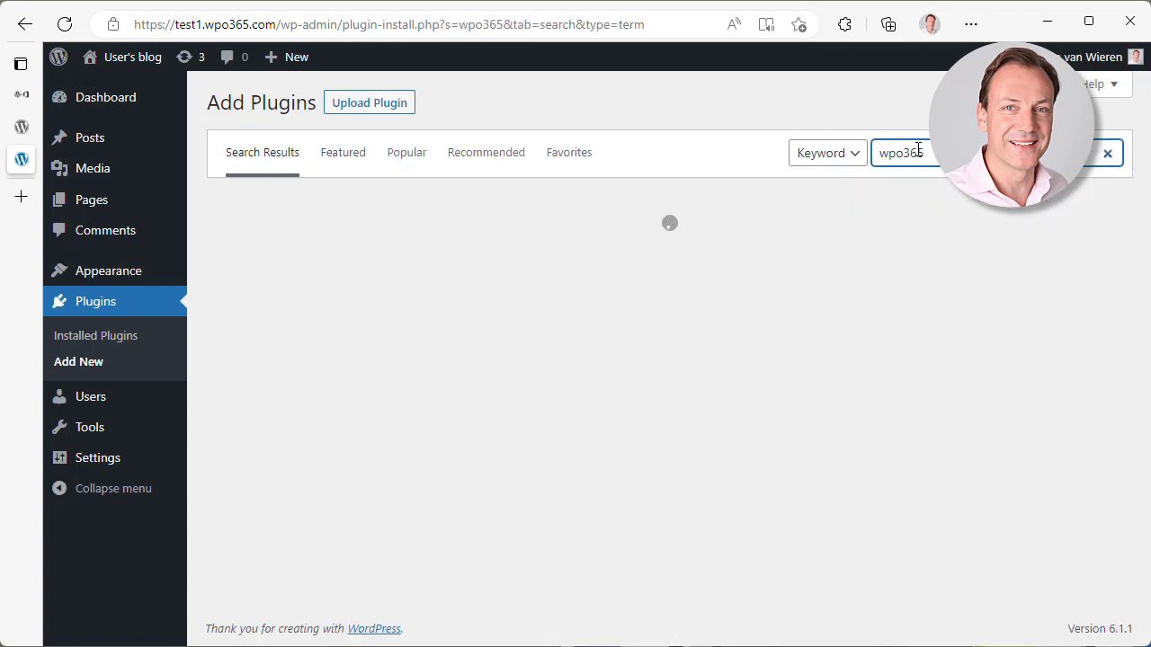
scroll(1093, 379, down, 2)
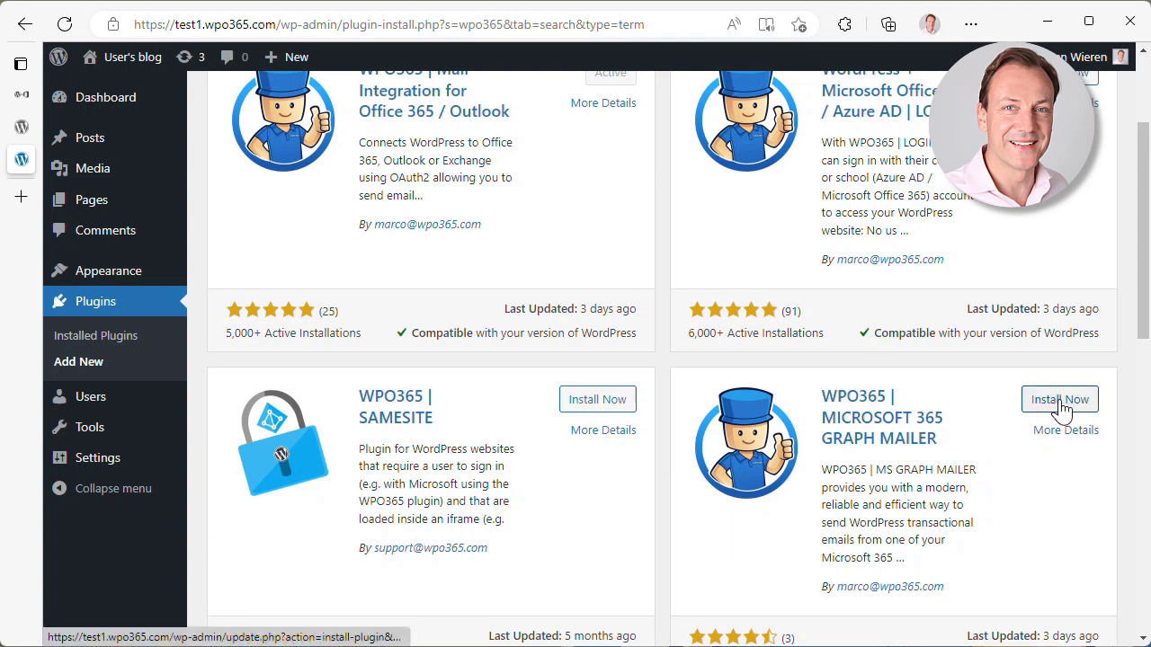
click(1061, 402)
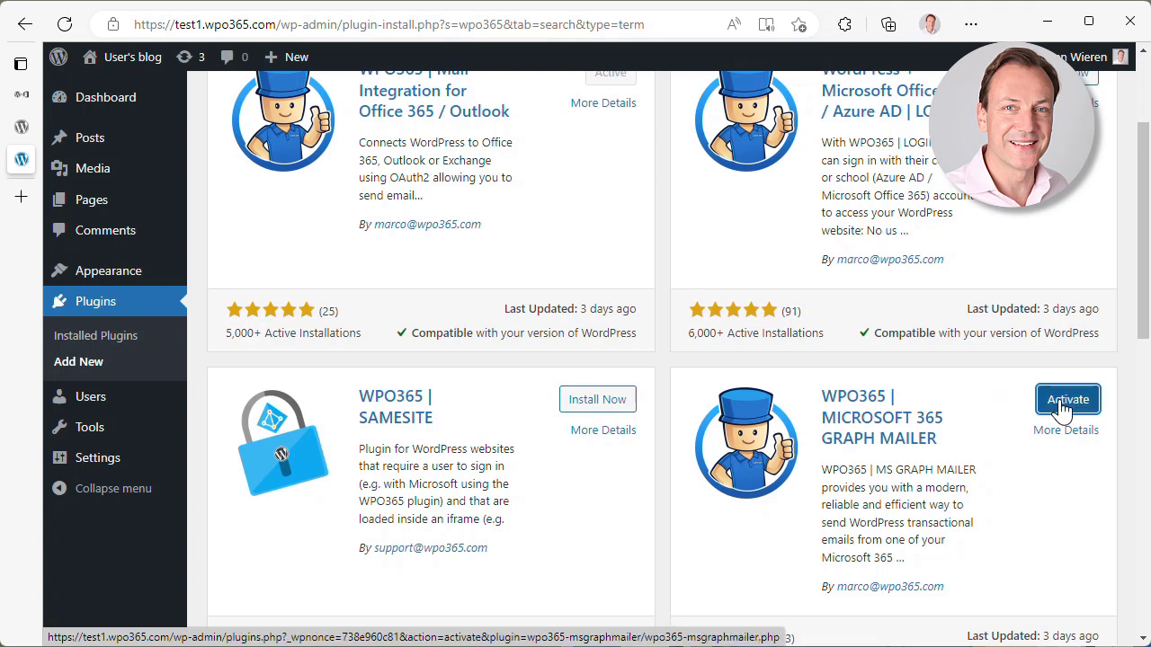
click(1070, 406)
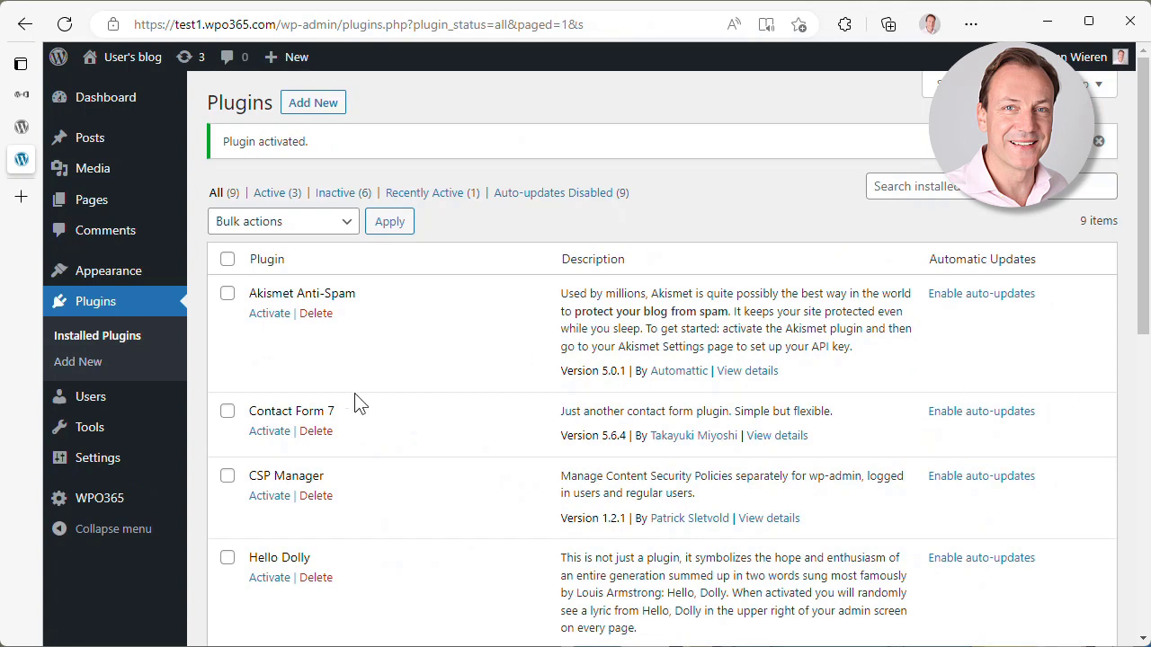
- Enable sending emails with Microsoft Graph in WPO365, keeping import mode 'Import, Delete'
click(99, 505)
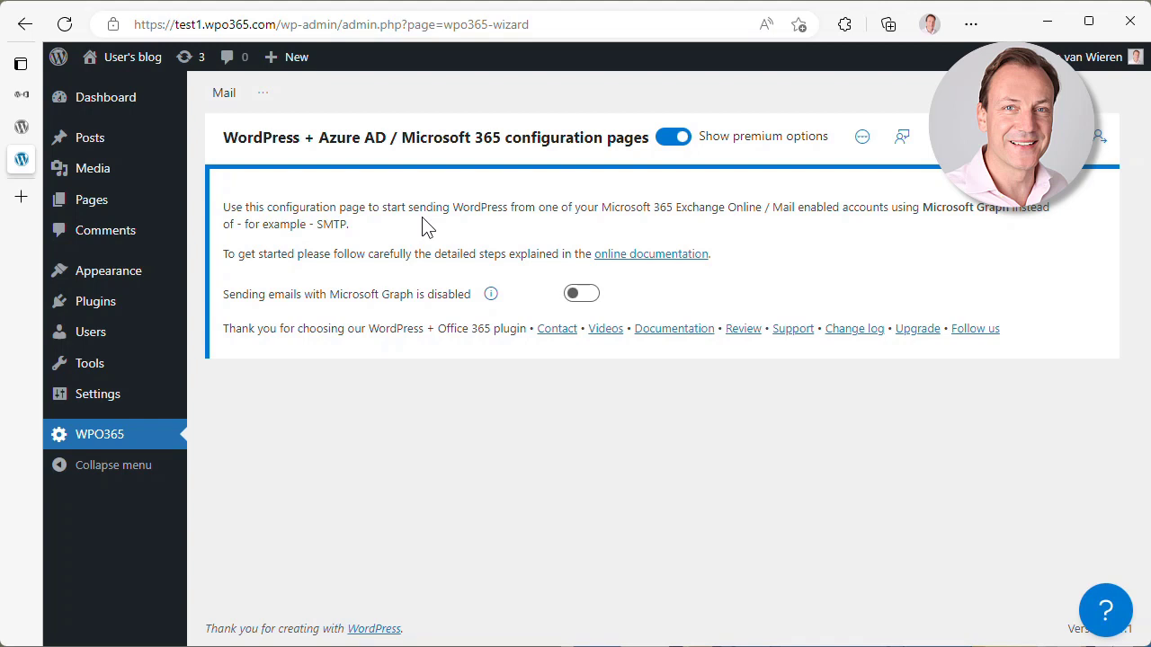
click(586, 295)
click(685, 434)
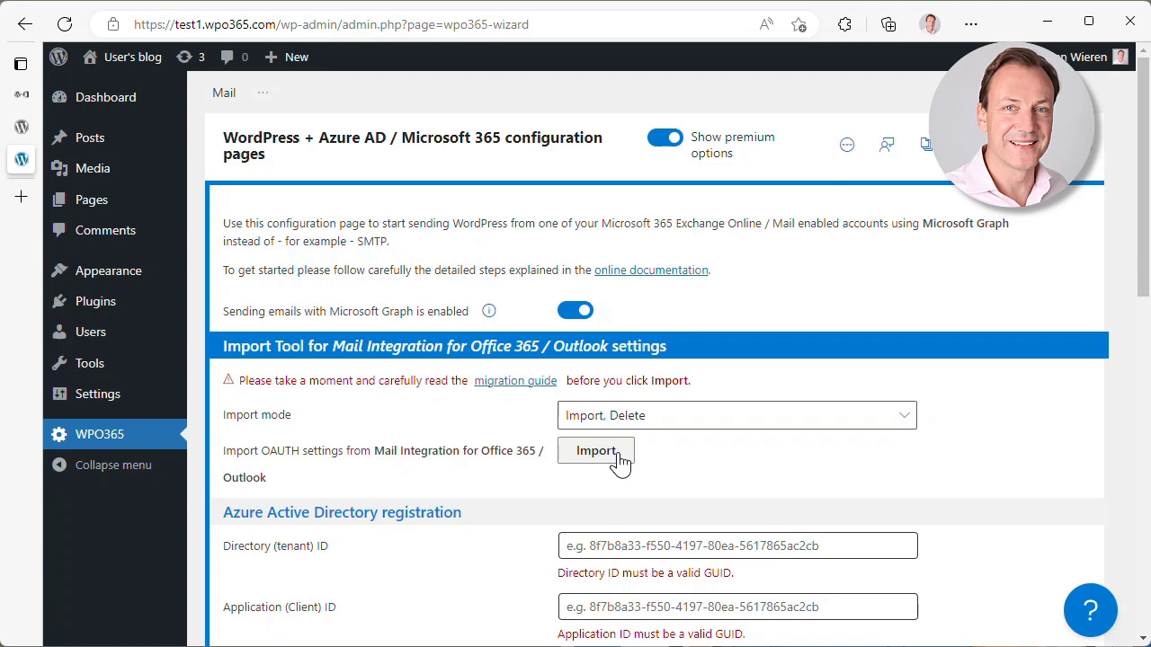
- Import the Azure AD tenant ID, client ID, secret and redirect URI from the old plugin
click(596, 452)
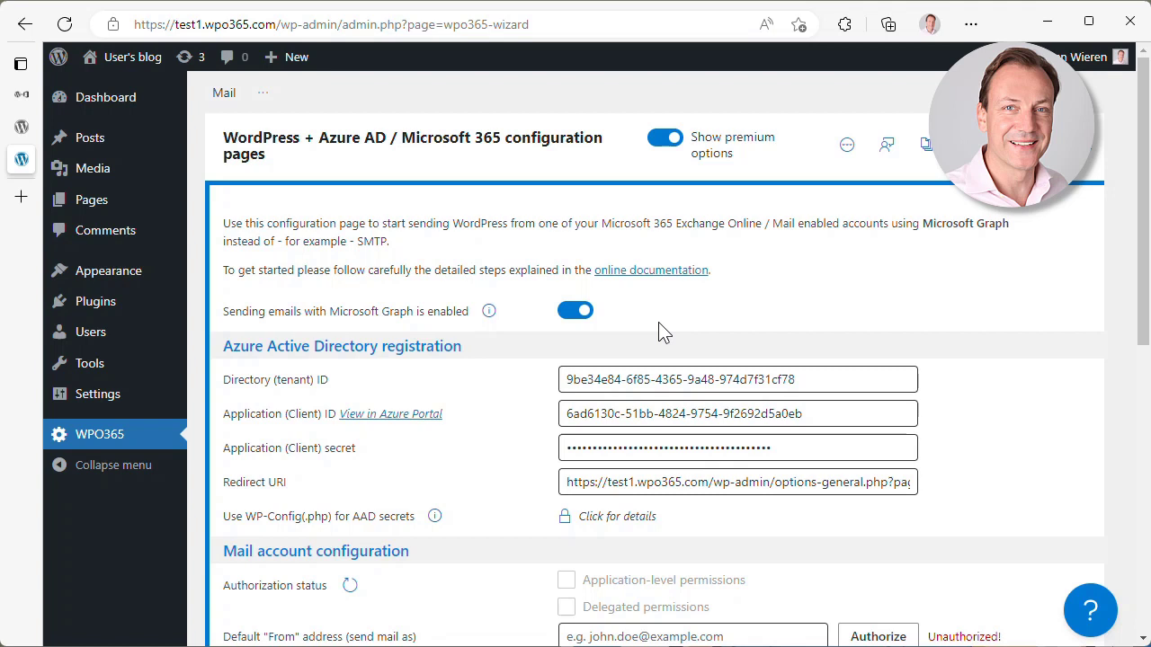
scroll(653, 359, down, 1)
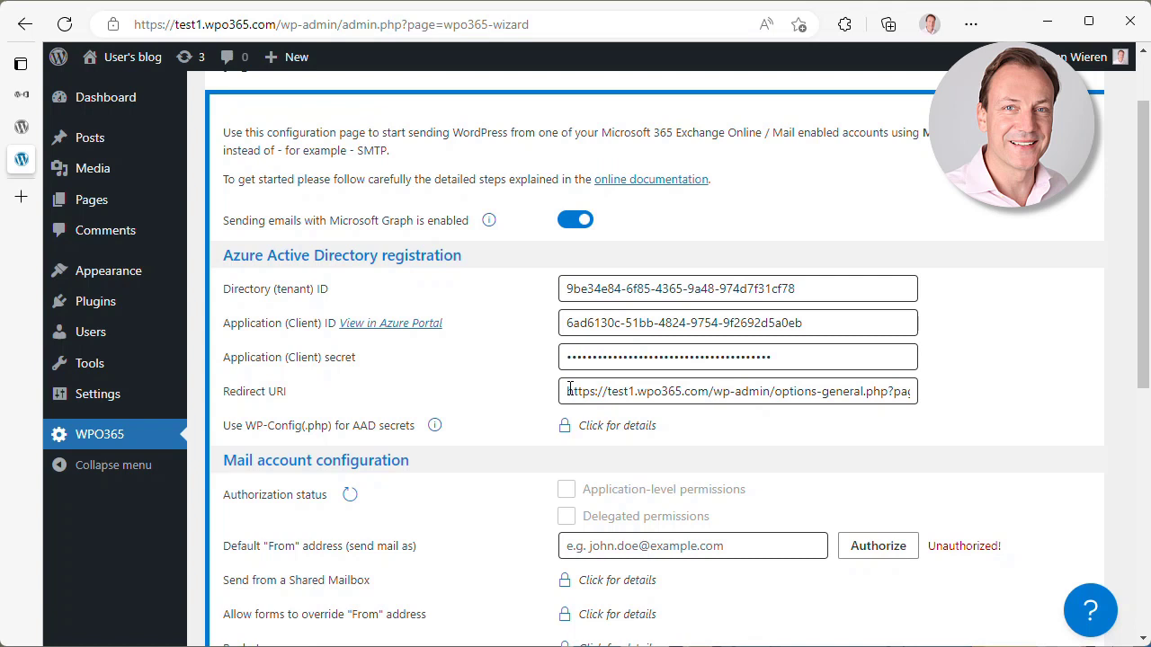
scroll(665, 493, down, 1)
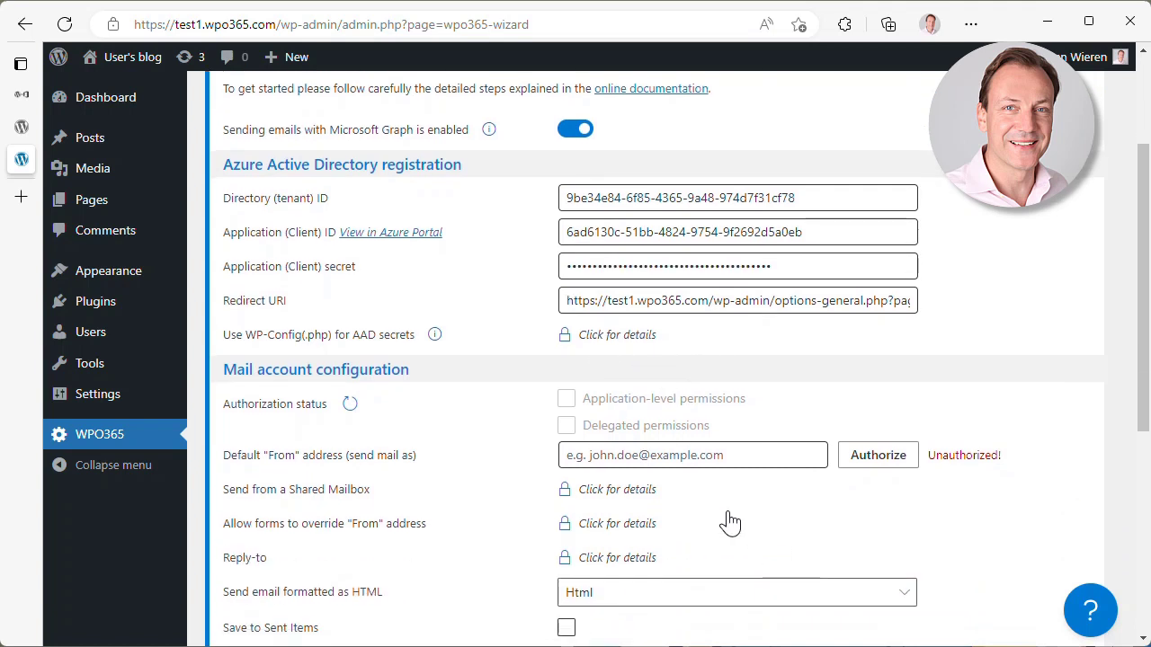
- Set the sending mailbox's e-mail address as the default From address and authorize it
click(640, 454)
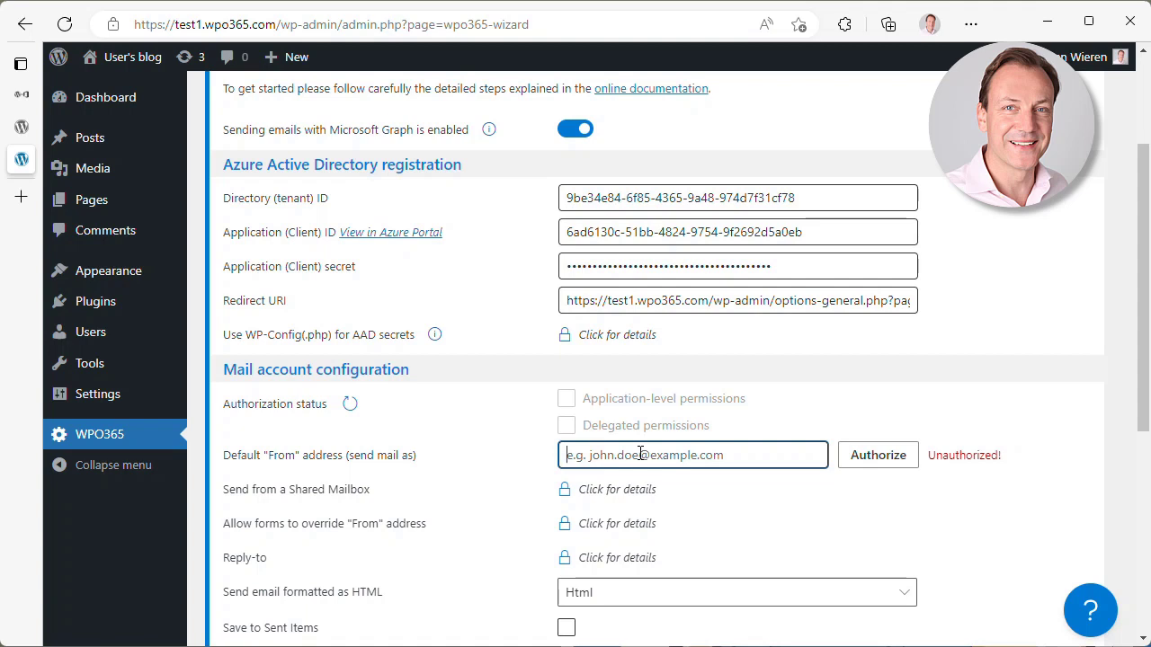
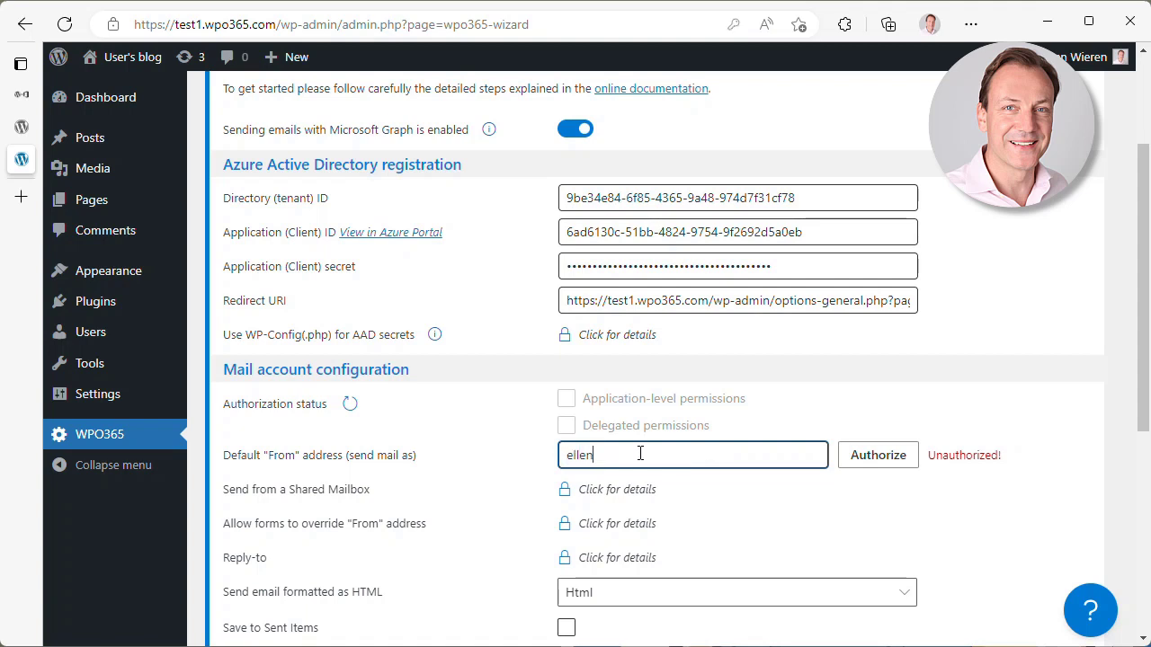
click(876, 461)
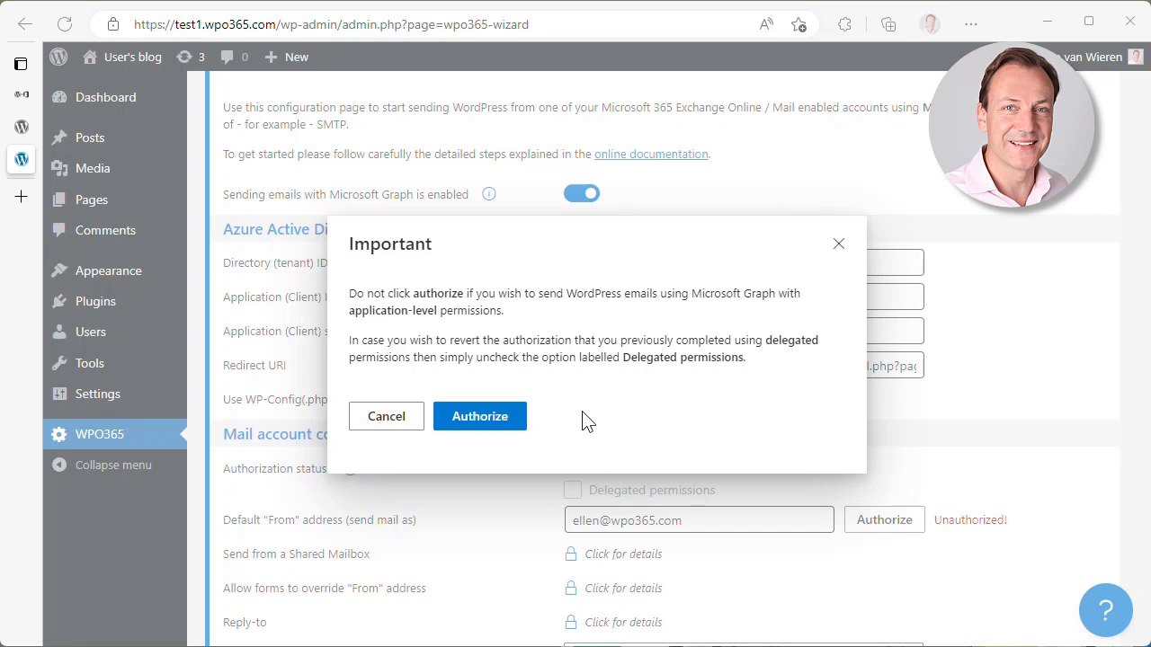
click(469, 419)
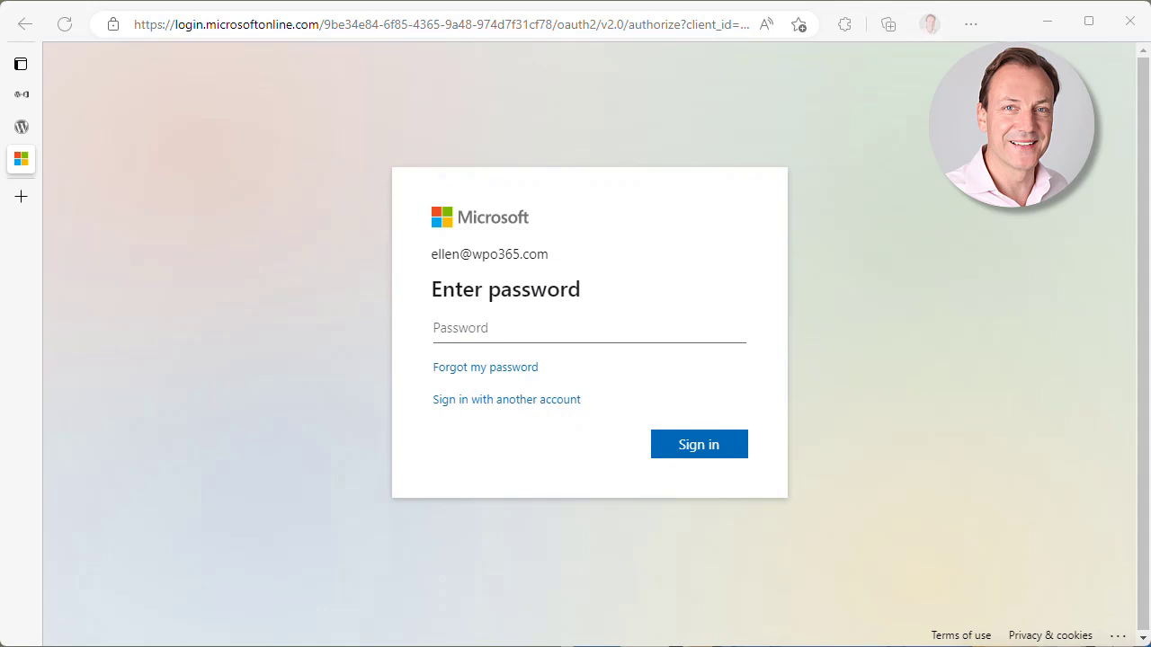
- Sign in to the Microsoft account with its password and confirm the From mailbox shows Authorized!
key(ctrl+v)
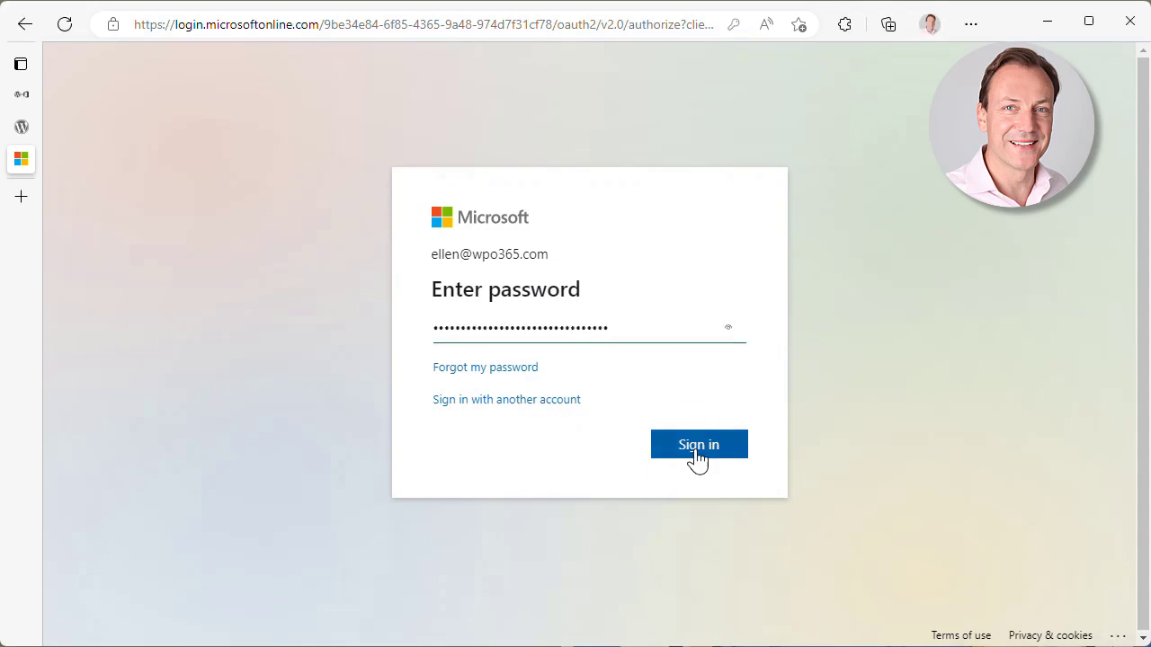
click(698, 456)
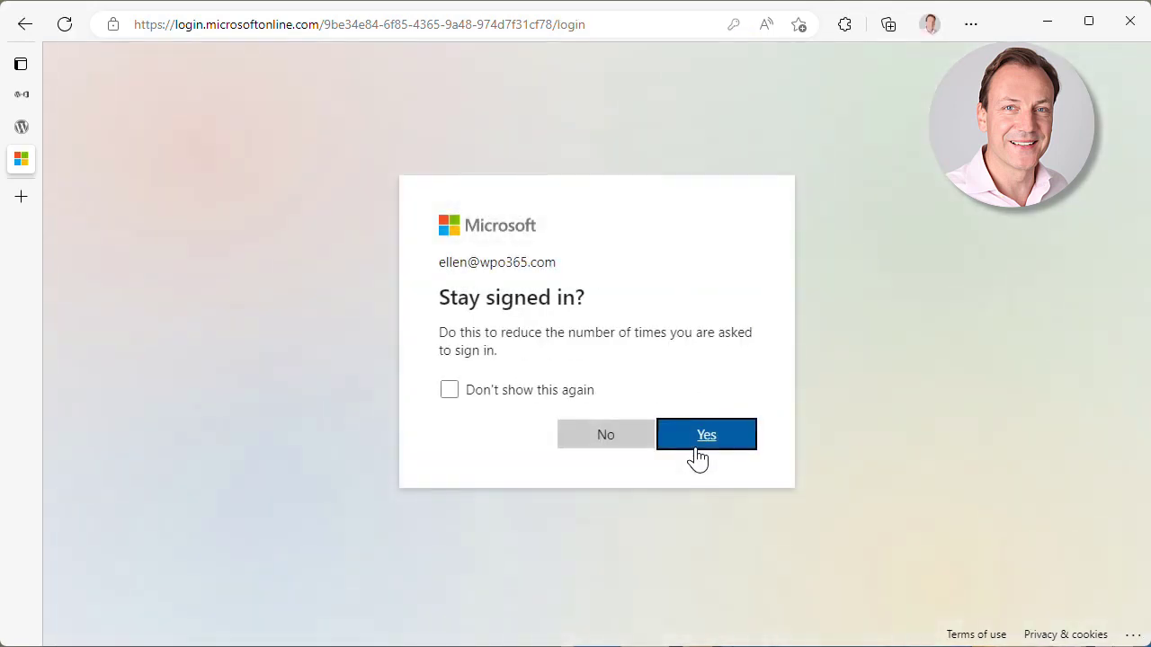
click(619, 444)
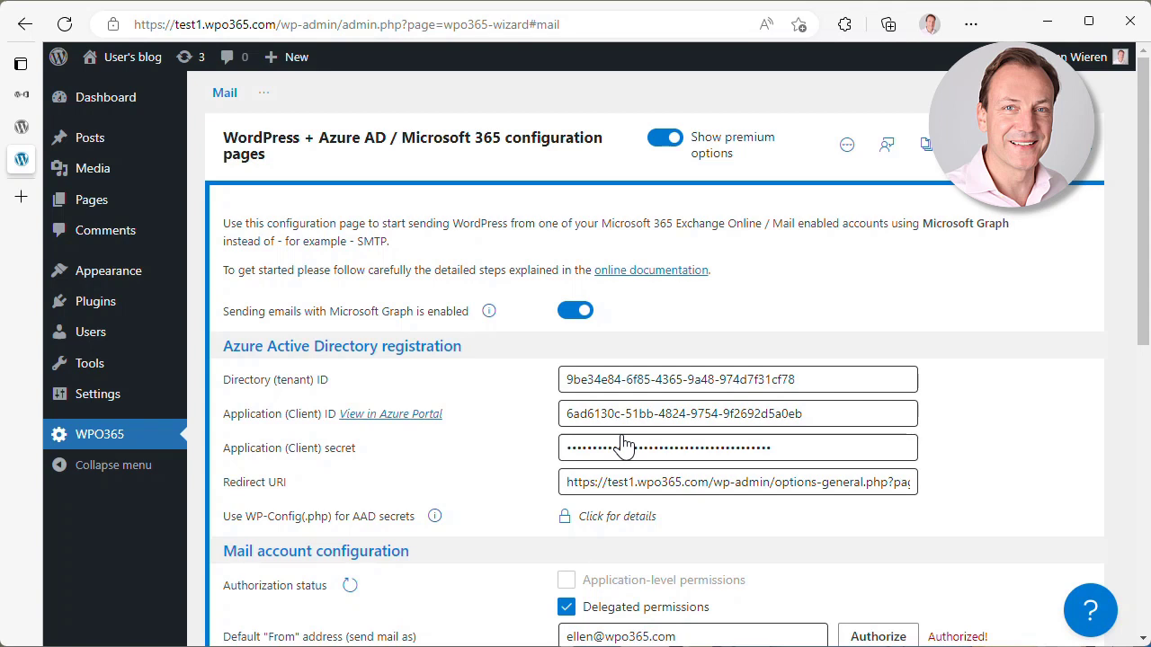
drag(1140, 325, 1133, 404)
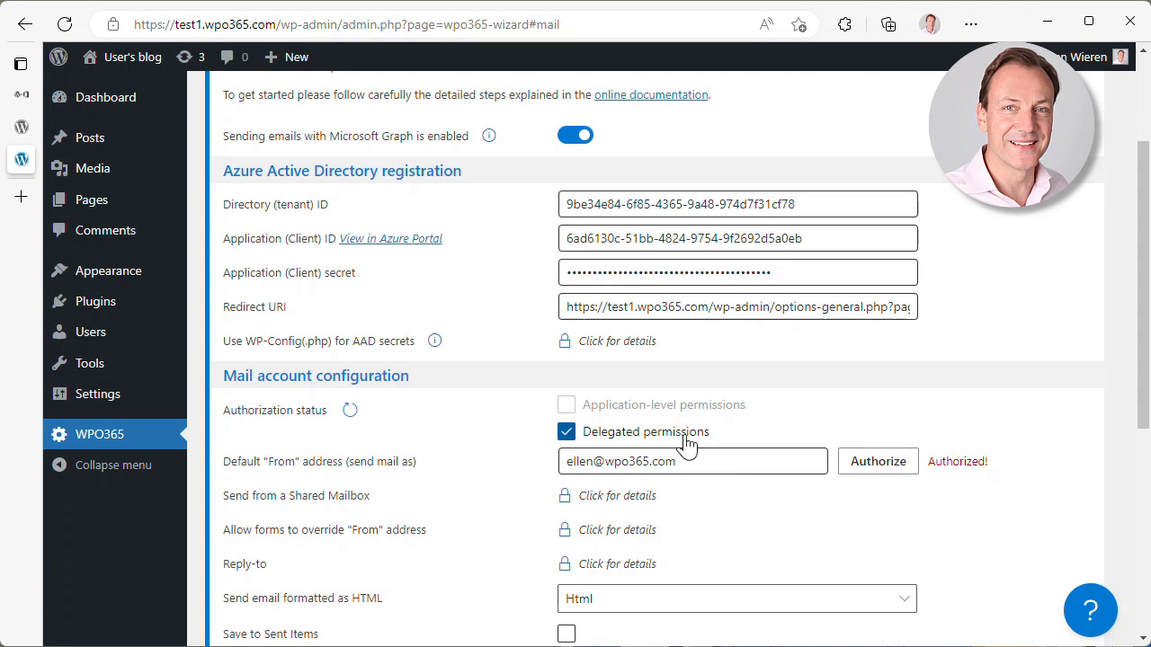
scroll(517, 499, down, 2)
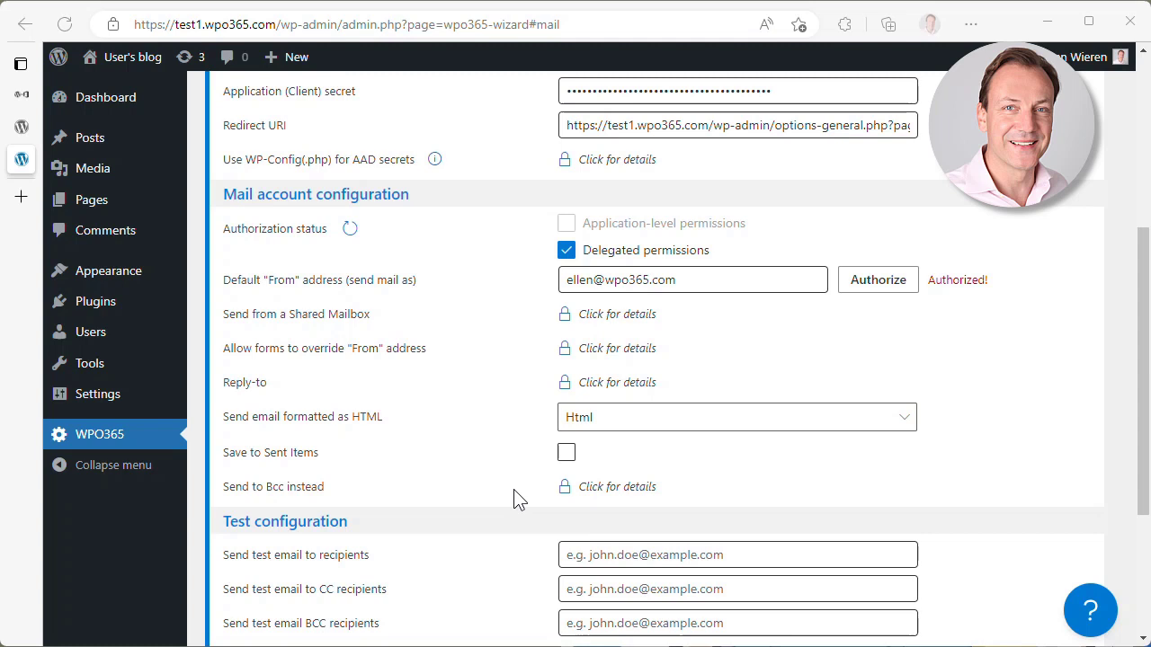
- Keep Html as the email format and turn on Save to Sent Items
click(897, 429)
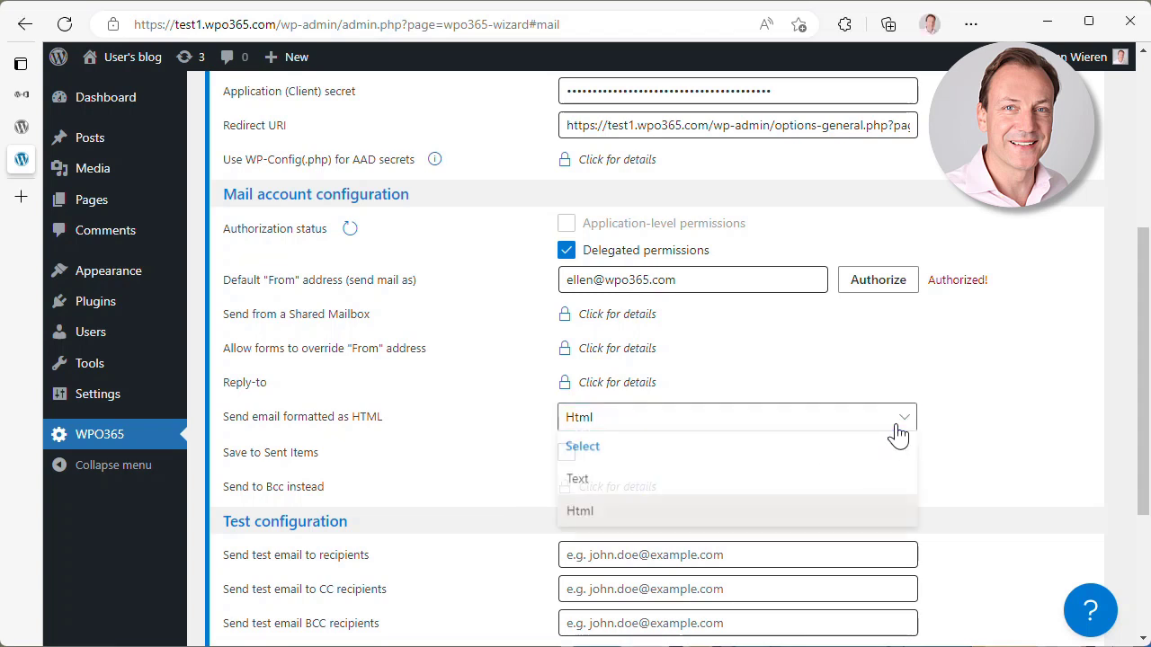
click(898, 433)
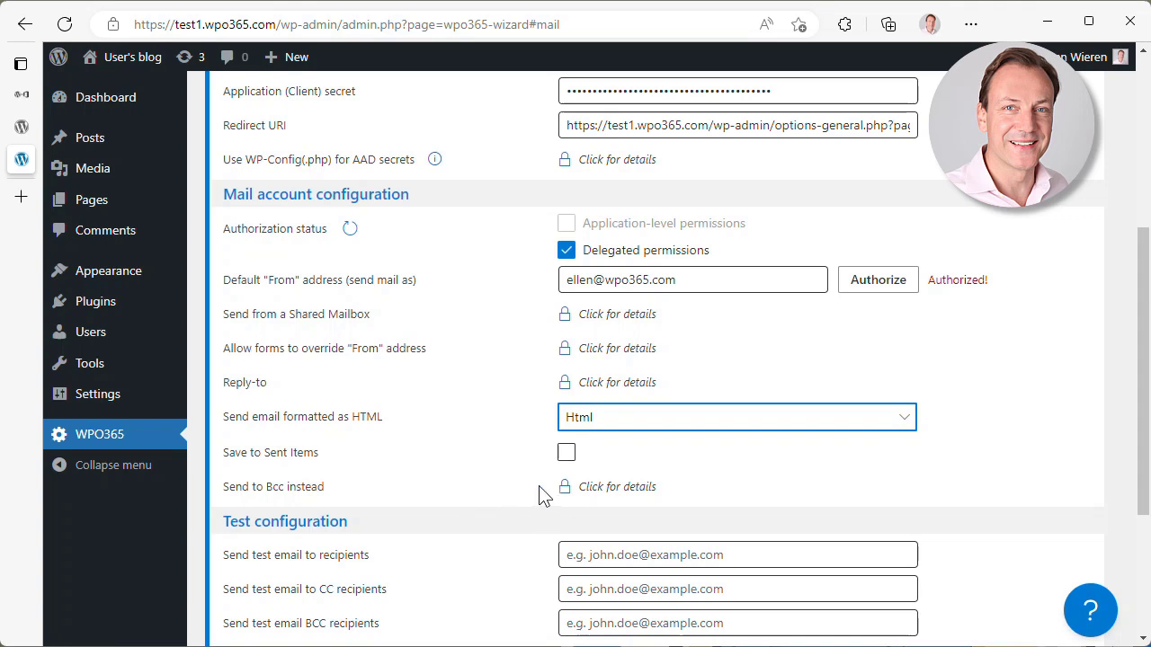
click(567, 454)
click(567, 456)
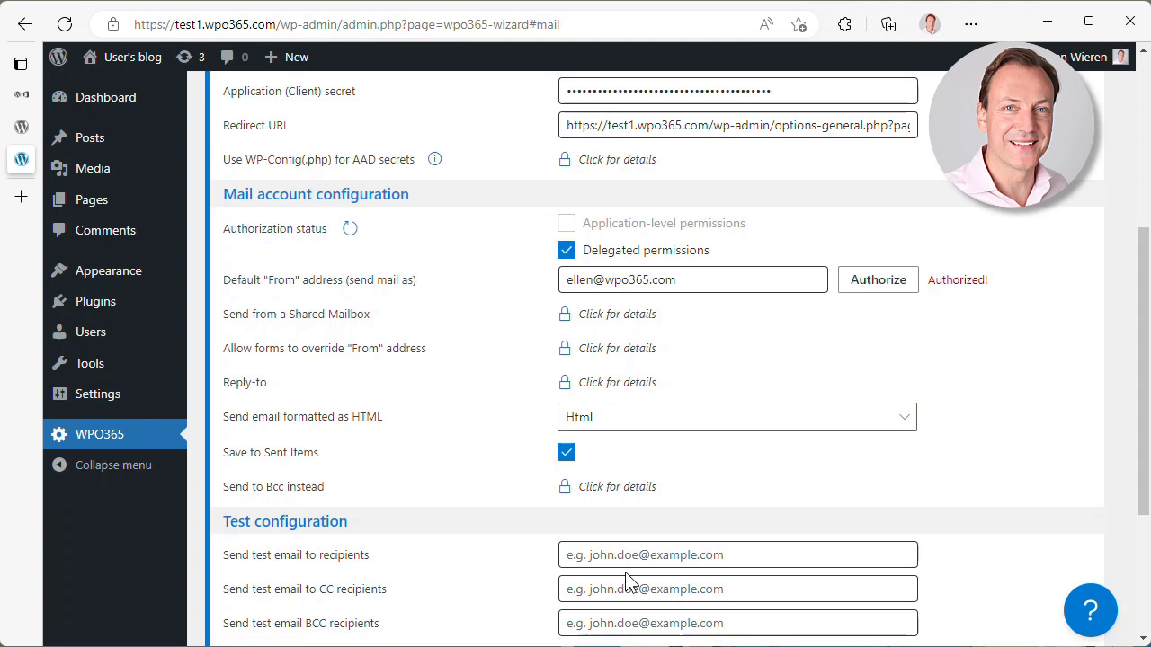
scroll(627, 564, down, 1)
scroll(627, 564, down, 2)
- Enter the test recipient's e-mail address, include an attachment, then save and send the test email
click(594, 374)
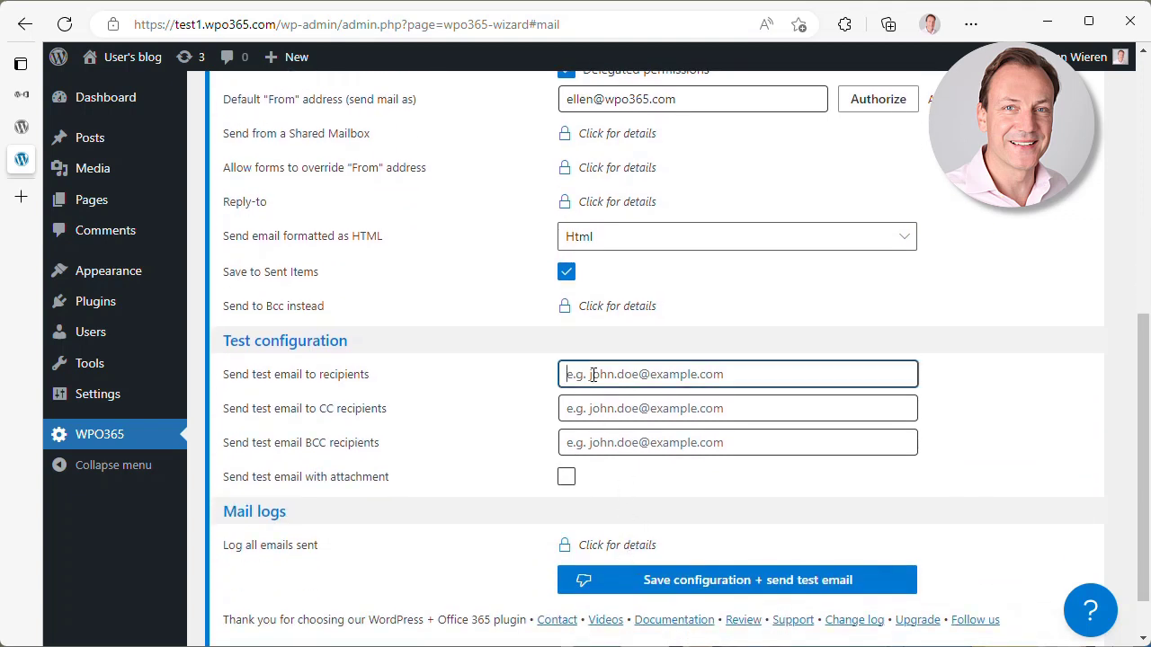
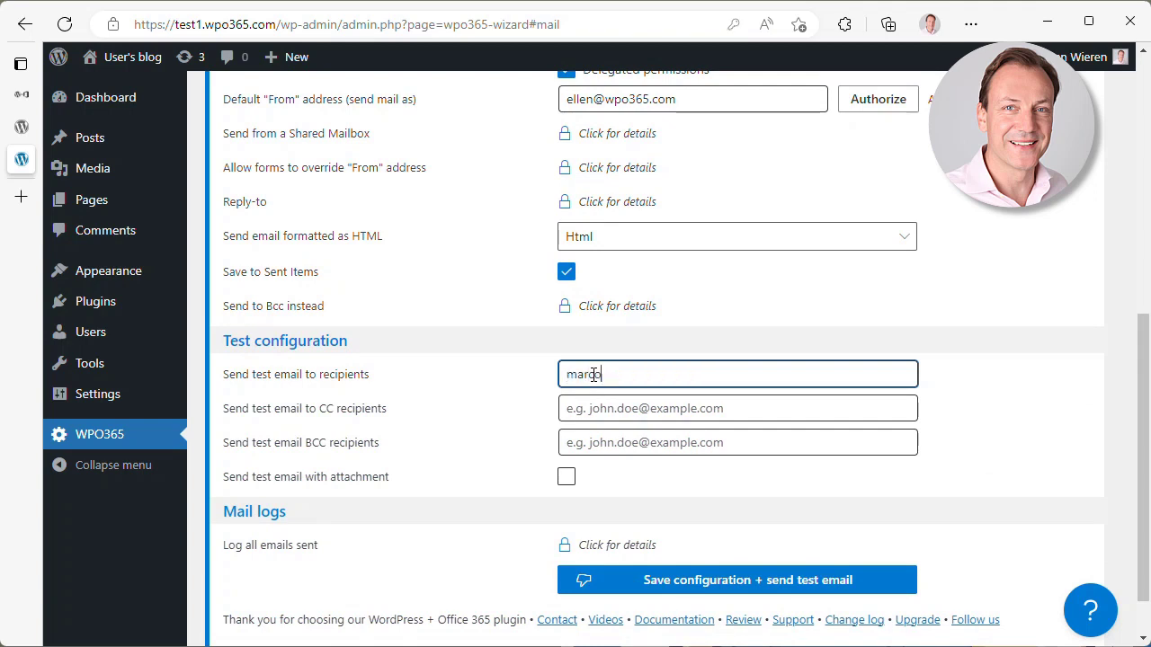
click(567, 479)
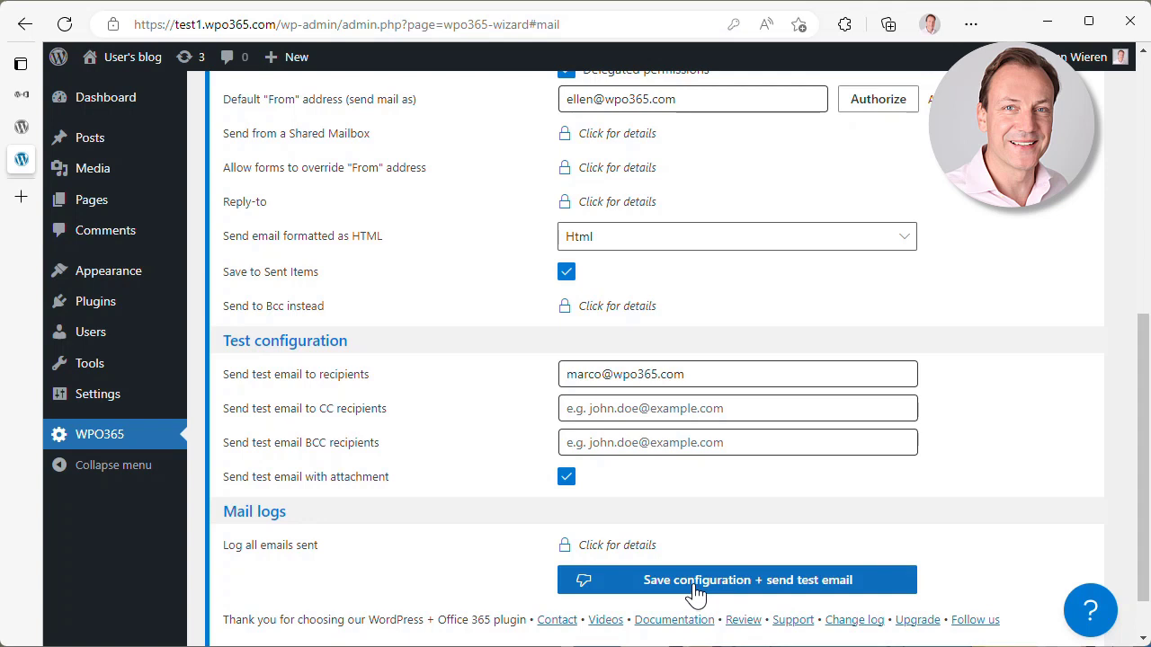
click(695, 590)
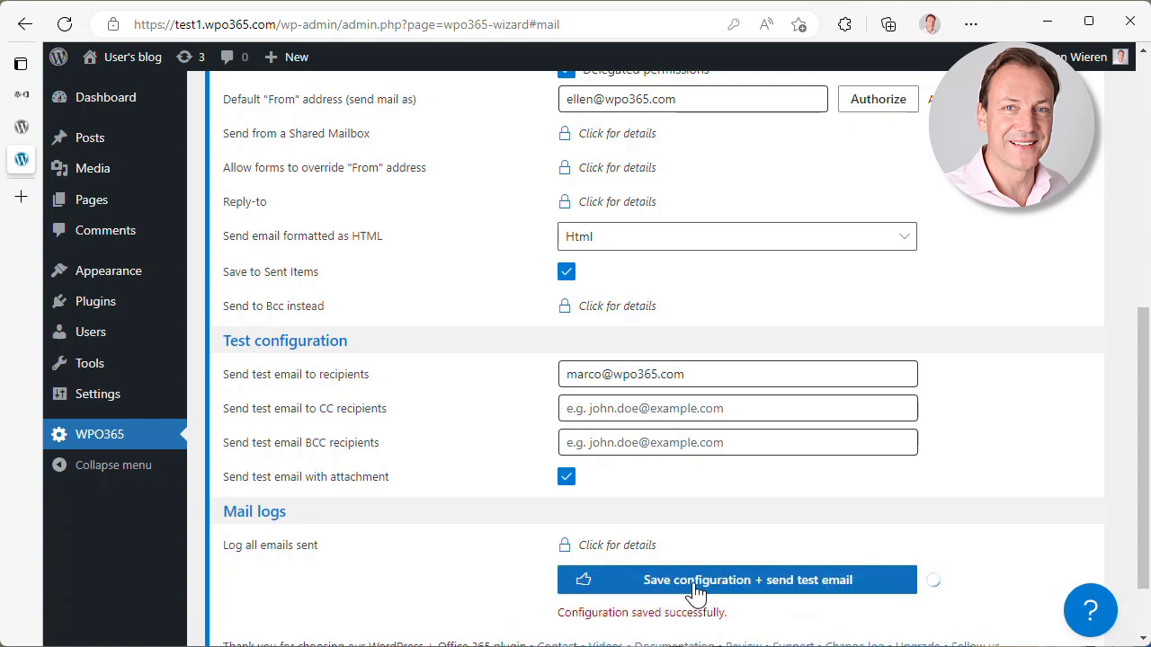
scroll(710, 597, down, 1)
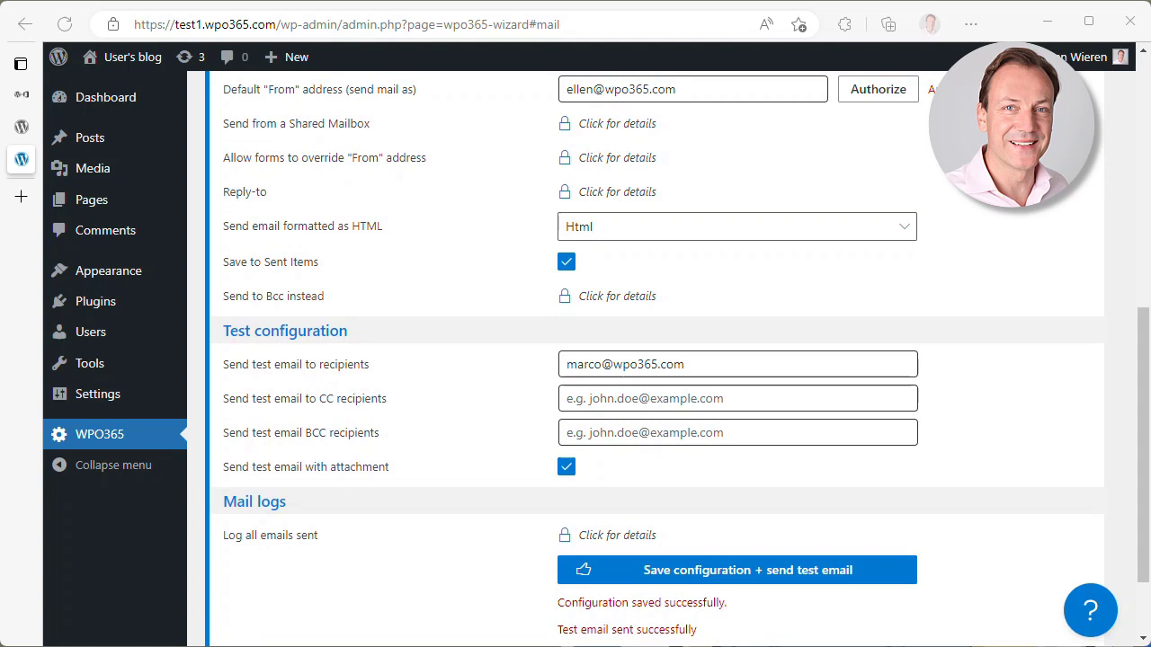
key(Return)
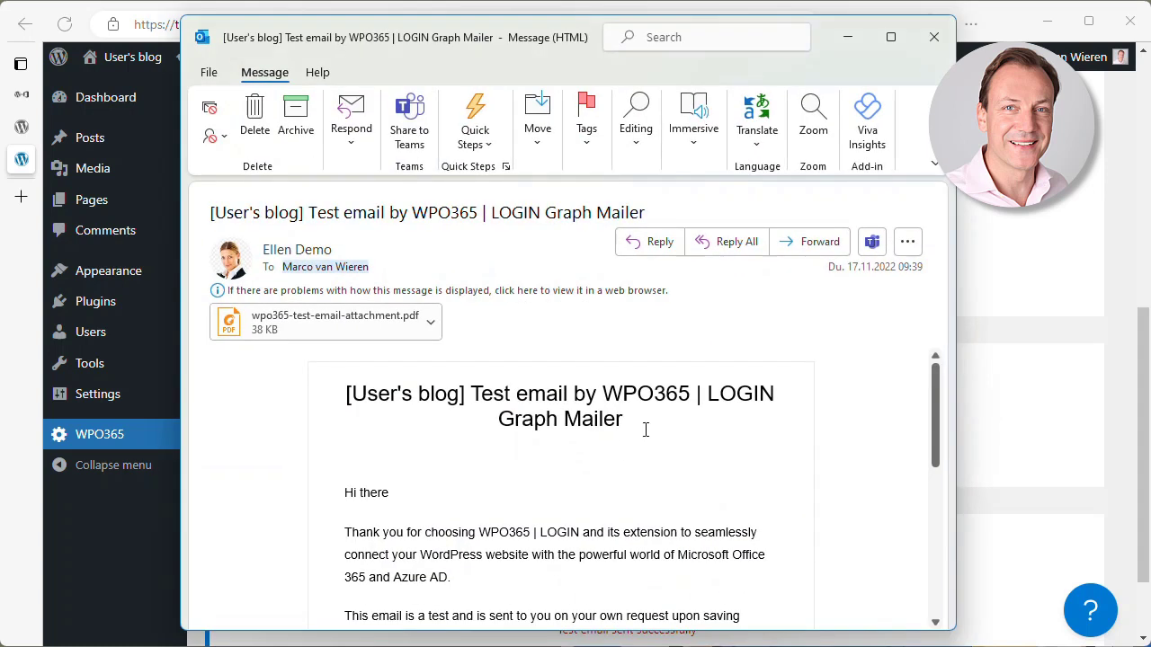
mouse_move(298, 254)
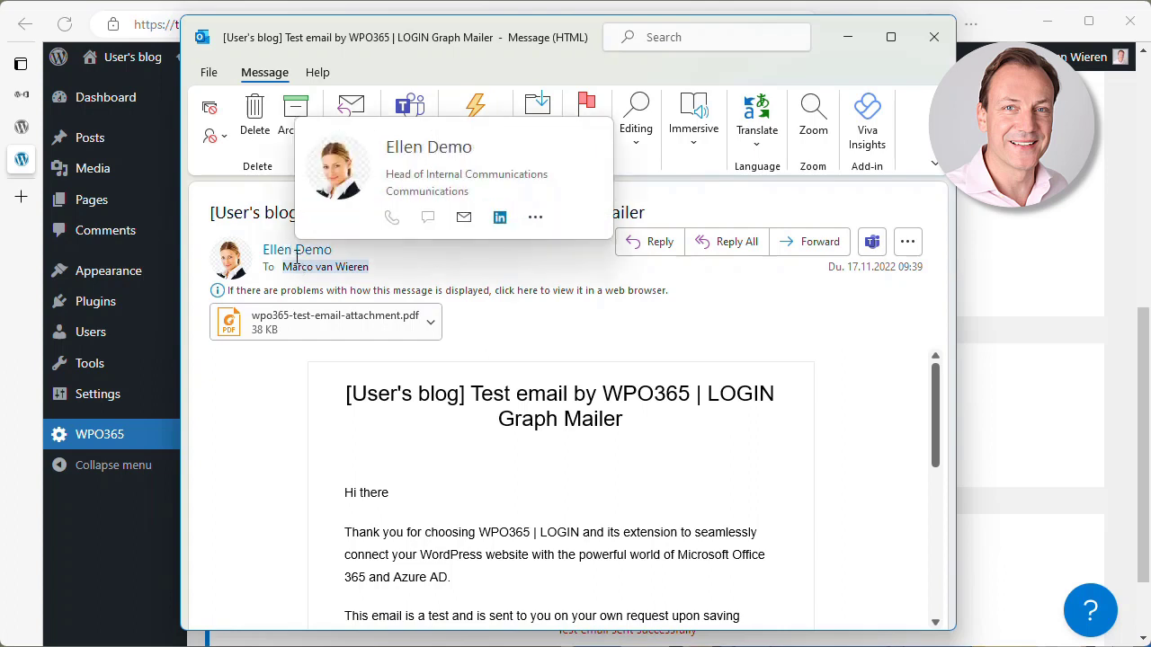
click(298, 253)
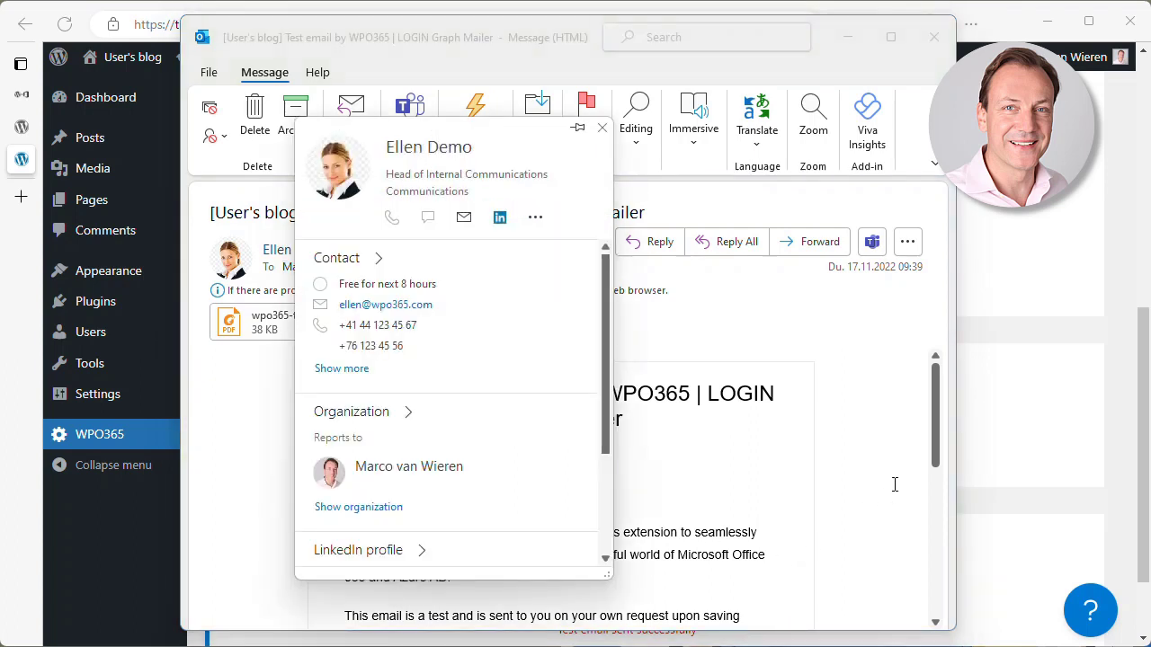
click(874, 437)
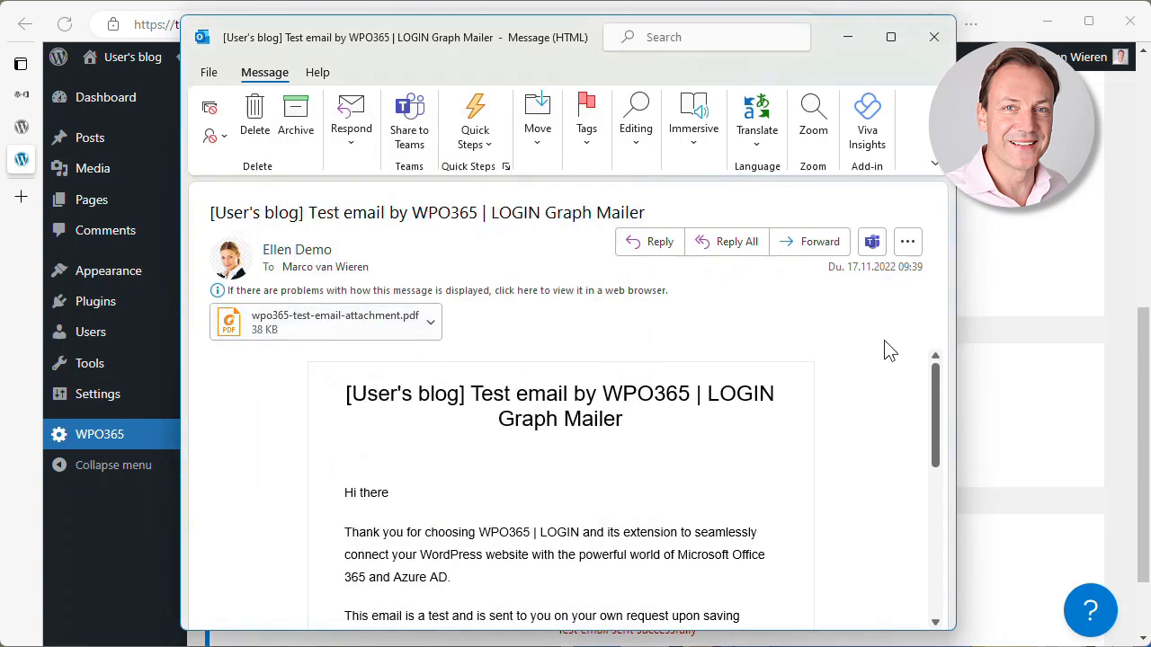
click(926, 41)
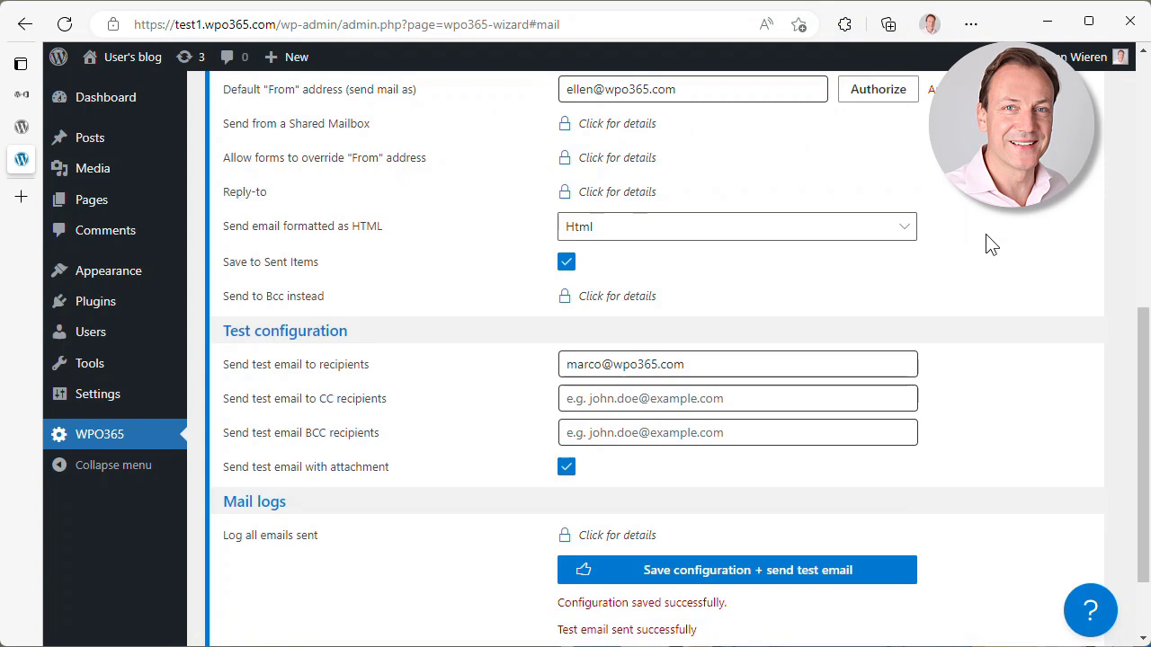
- Delete the old WPO365 | Mail Integration for Office 365 / Outlook plugin from Installed Plugins
mouse_move(99, 303)
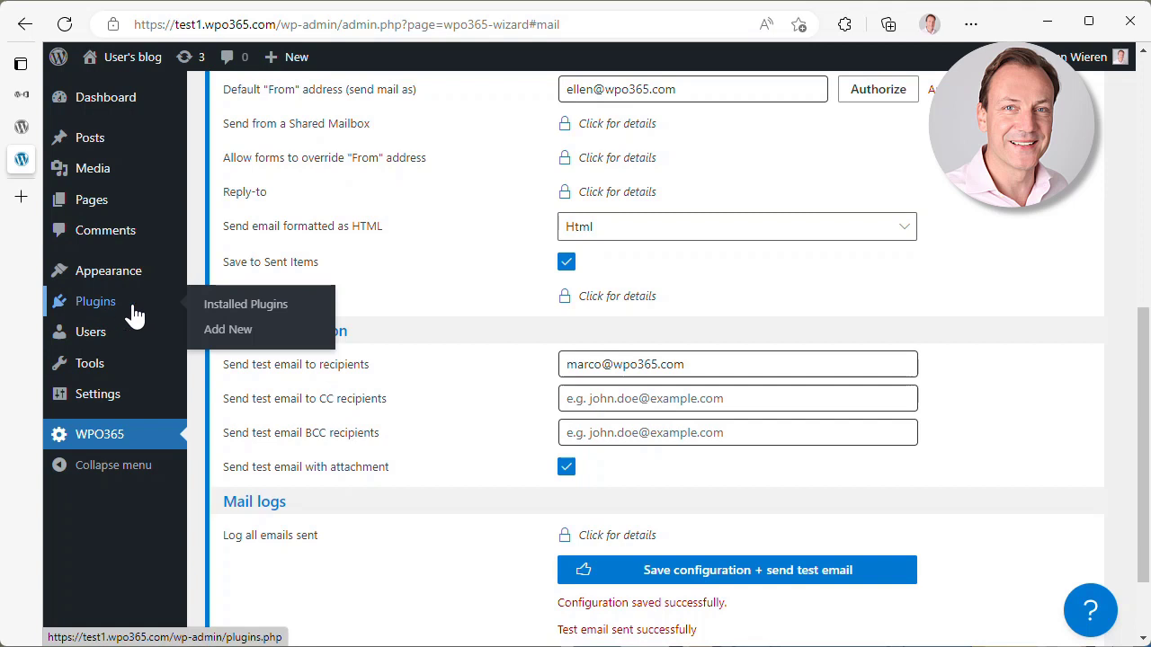
click(241, 316)
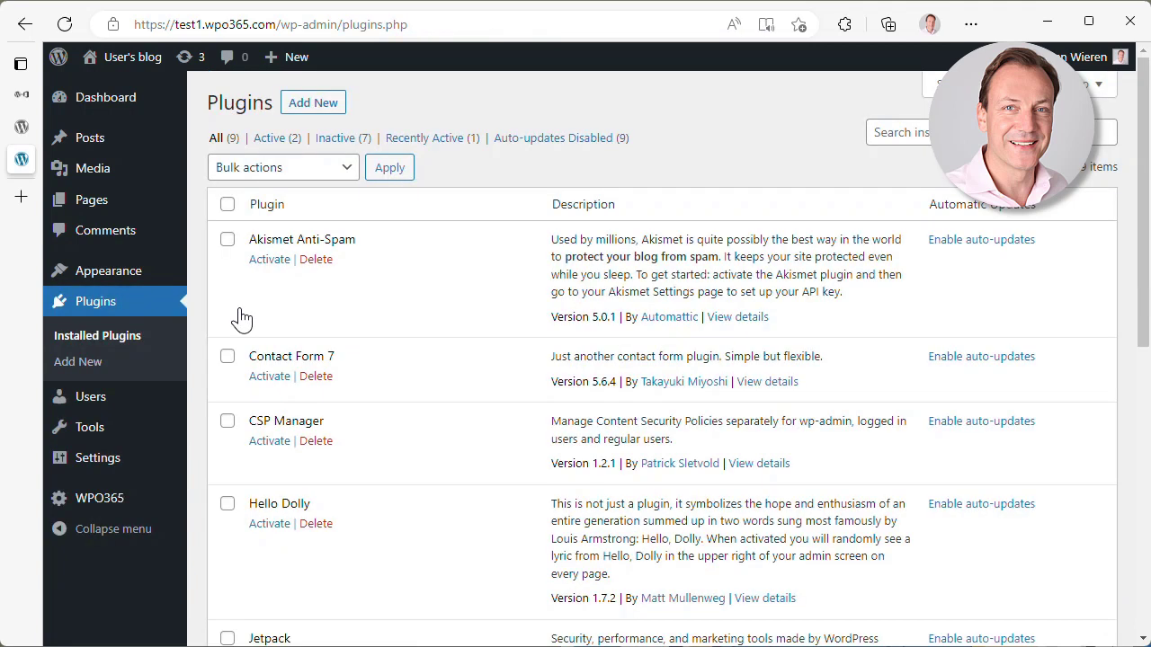
scroll(427, 418, down, 3)
scroll(430, 418, down, 3)
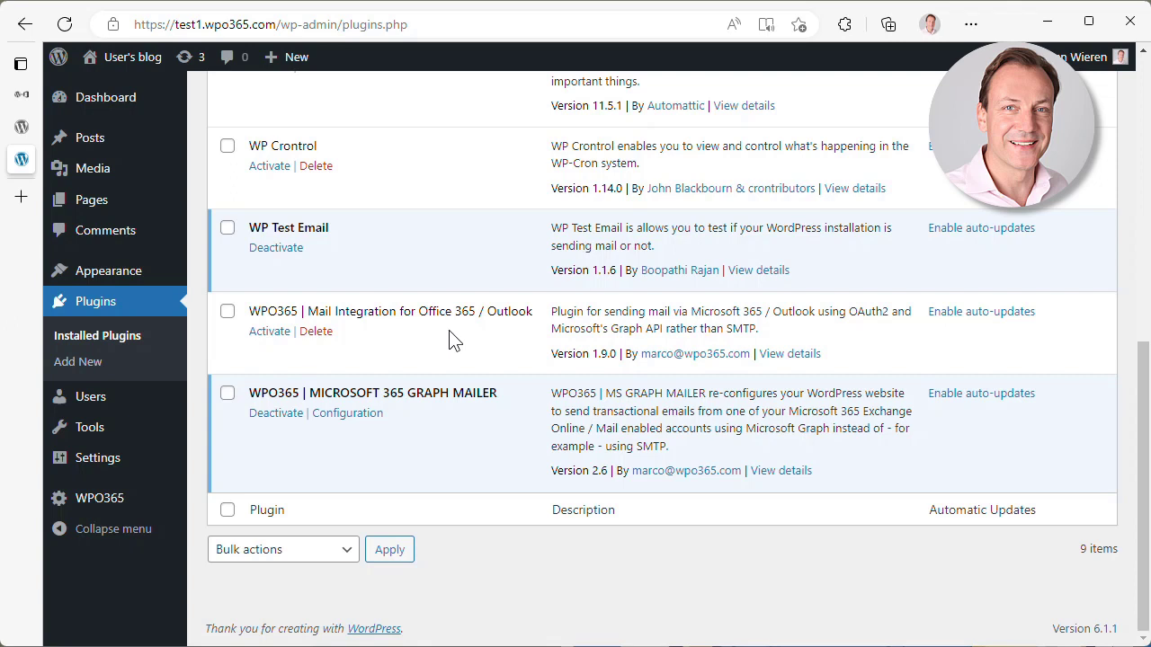
click(316, 333)
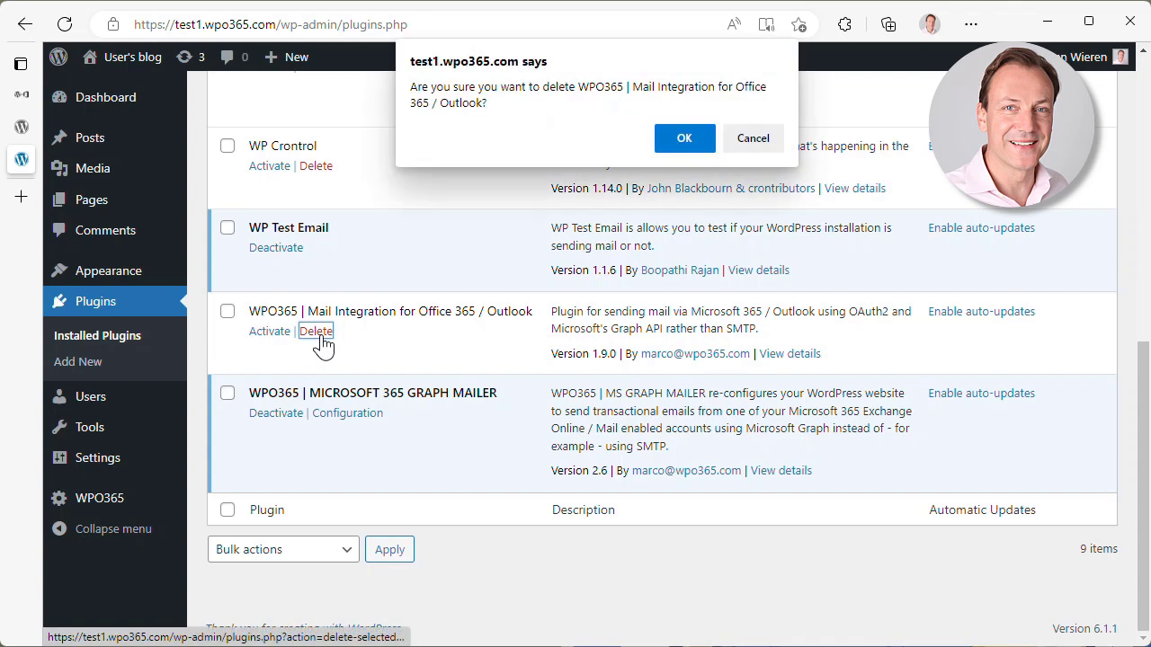
click(685, 138)
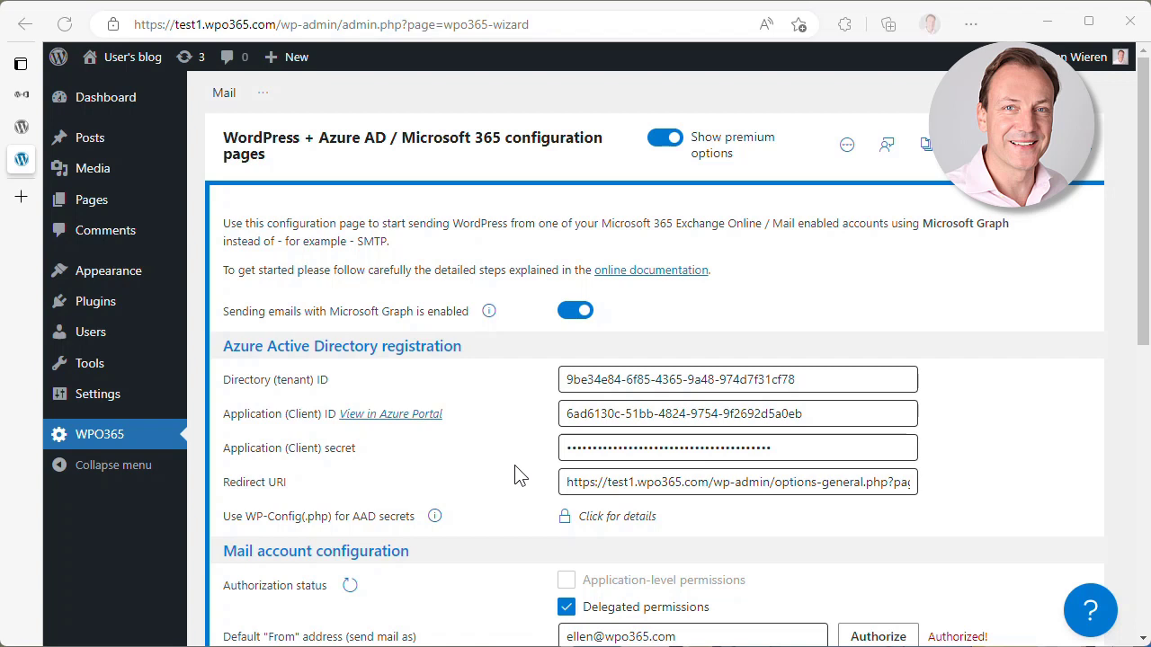
- Check which add-ons offer the WP-Config(.php) AAD secrets option and follow the MAIL link
scroll(519, 492, down, 2)
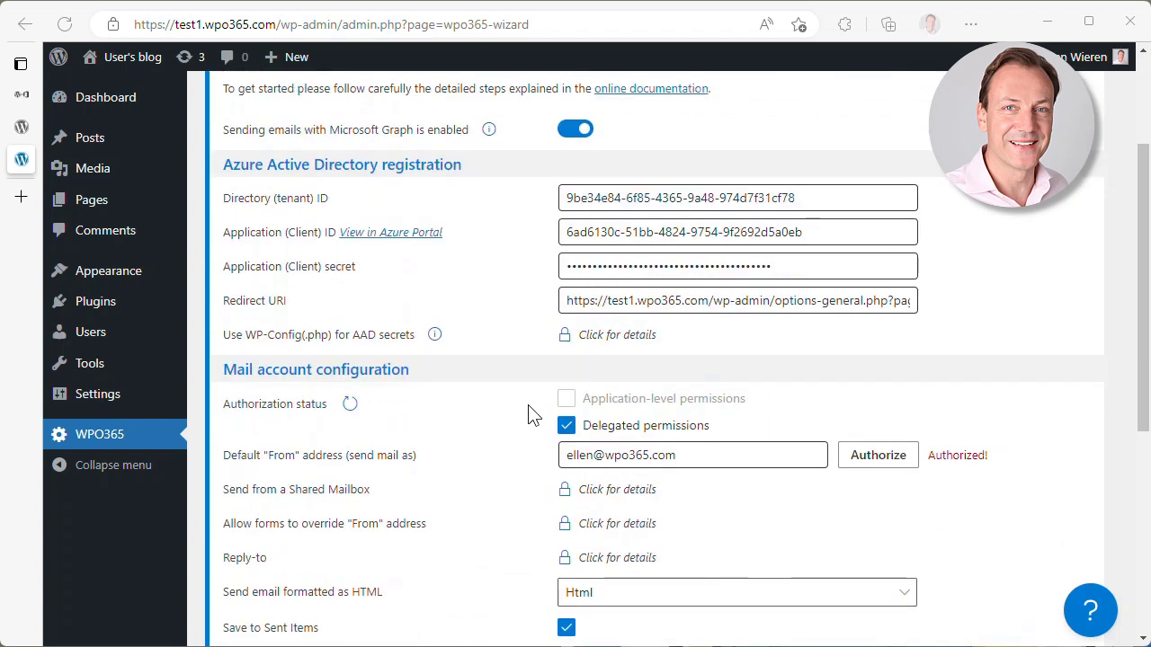
click(592, 344)
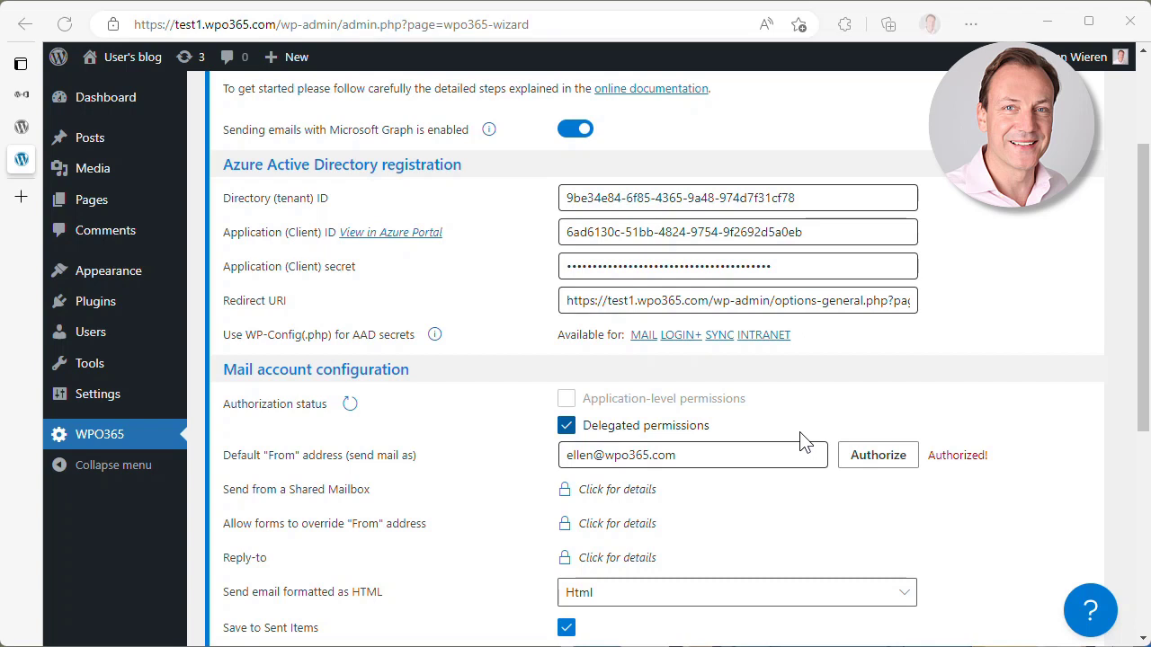
click(644, 335)
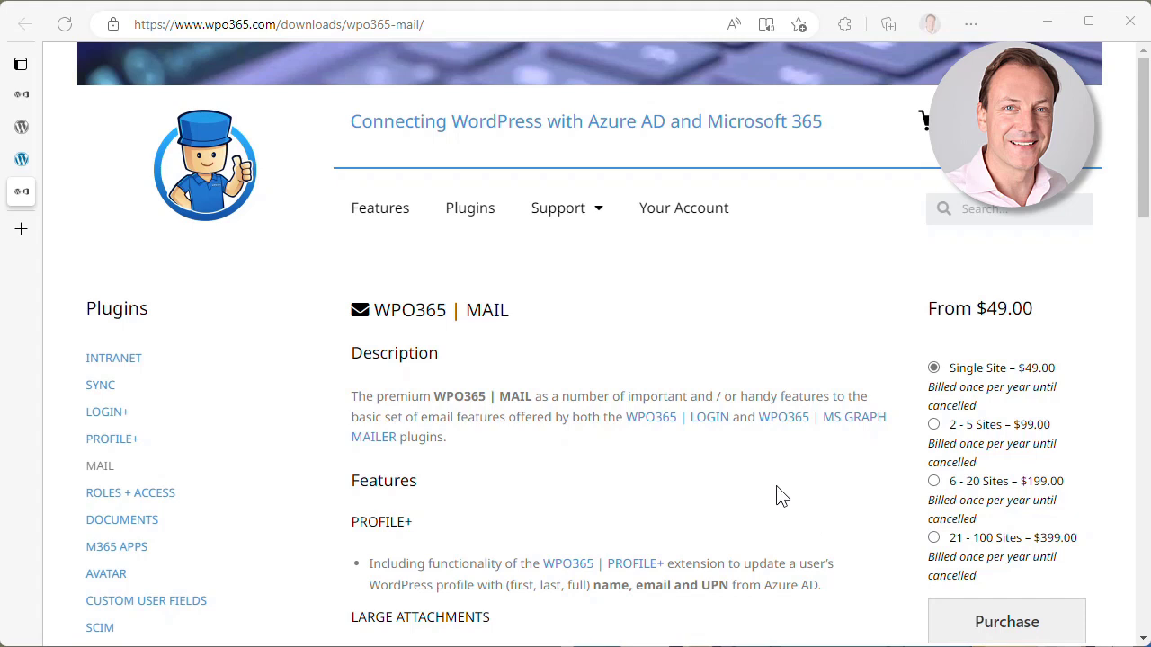
- Browse the WPO365 | MAIL product features, then close the tab to return to WordPress
scroll(781, 496, down, 3)
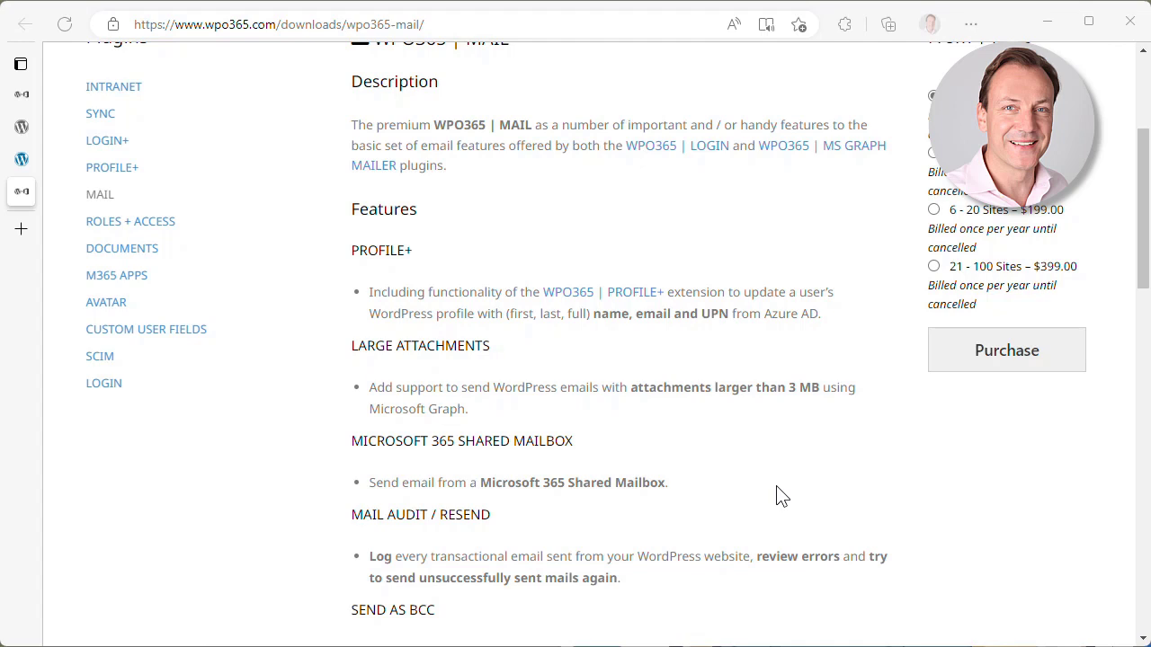
scroll(873, 325, down, 3)
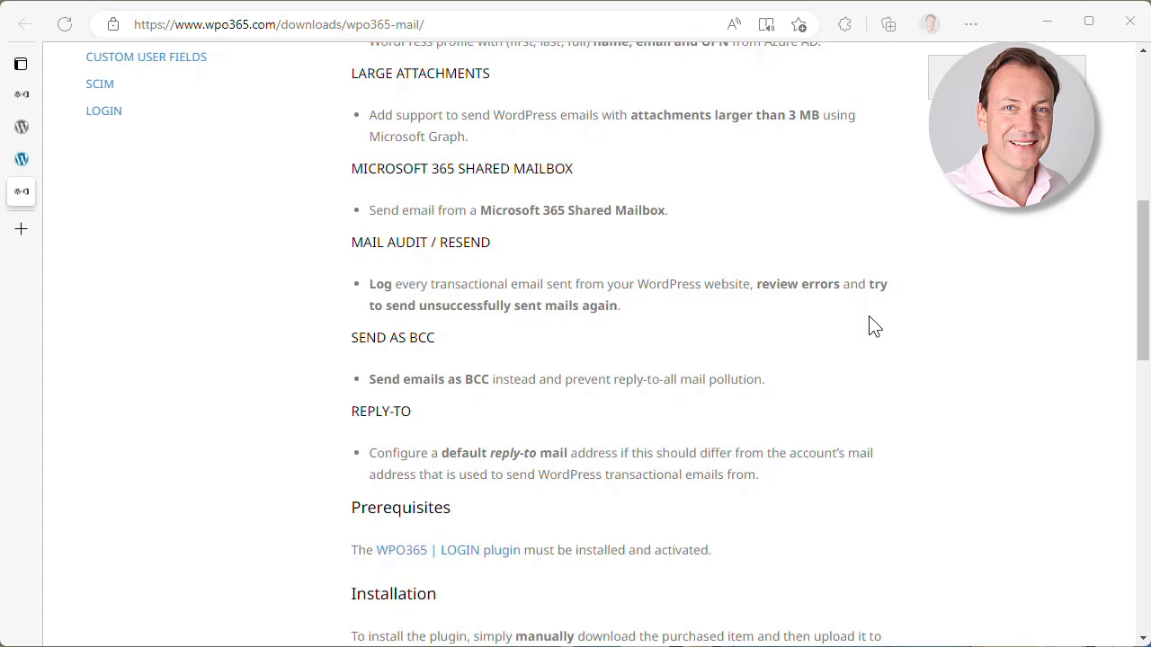
key(ctrl+w)
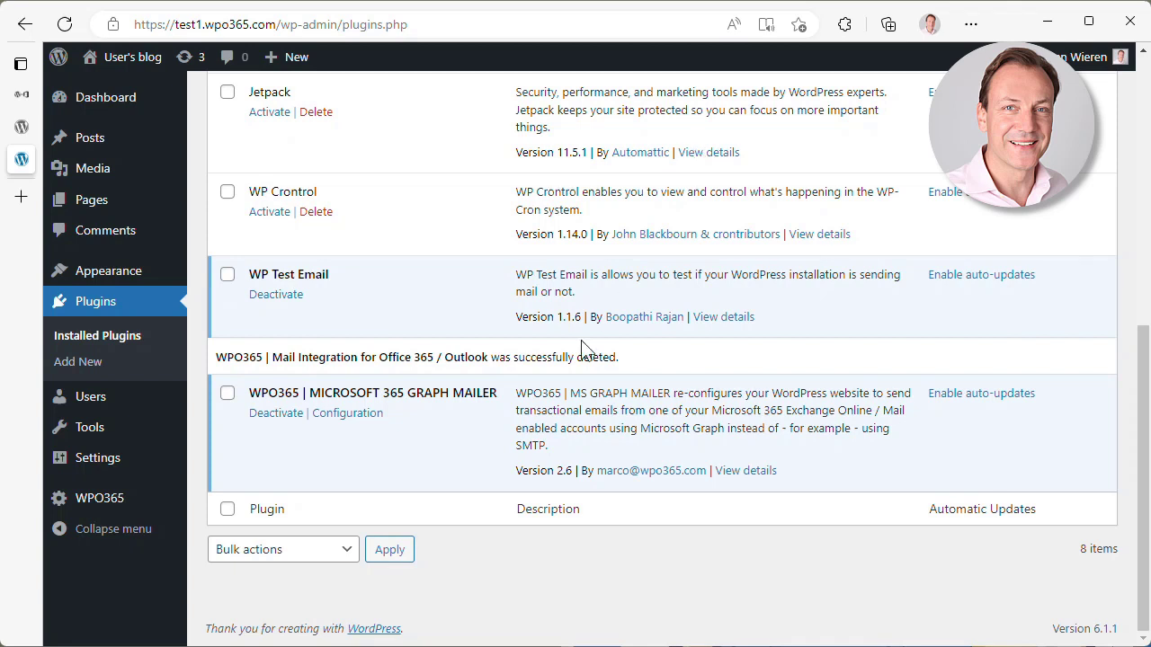
- Open the Graph Mailer configuration page and use its help button to reach the plugin's support page
click(353, 415)
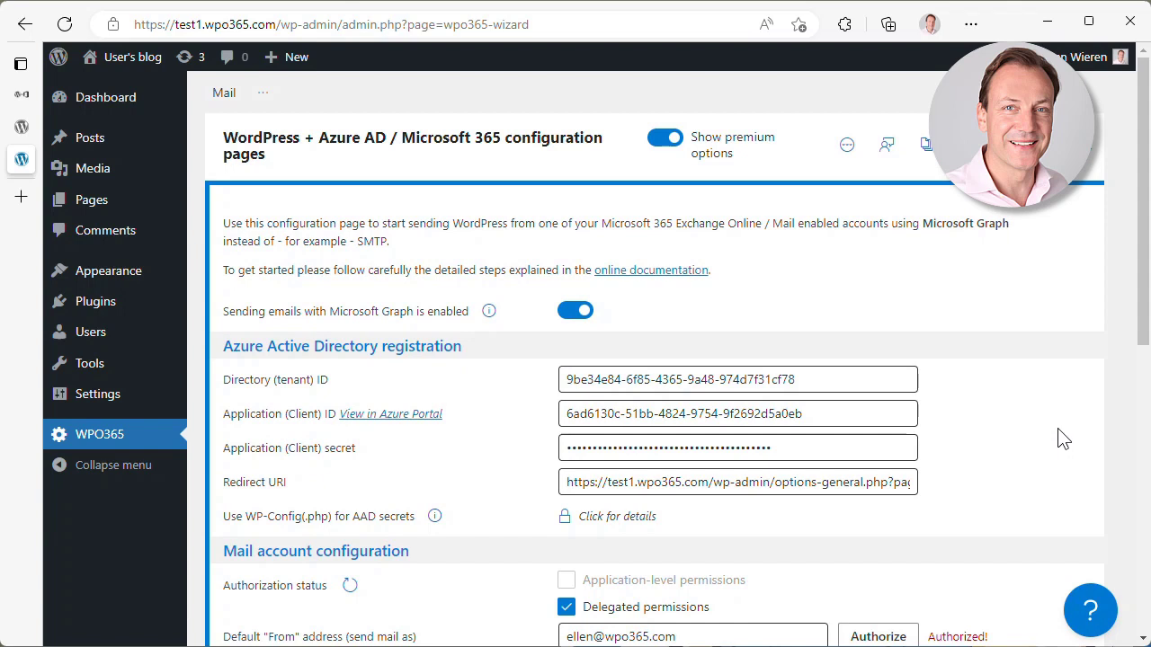
click(1089, 612)
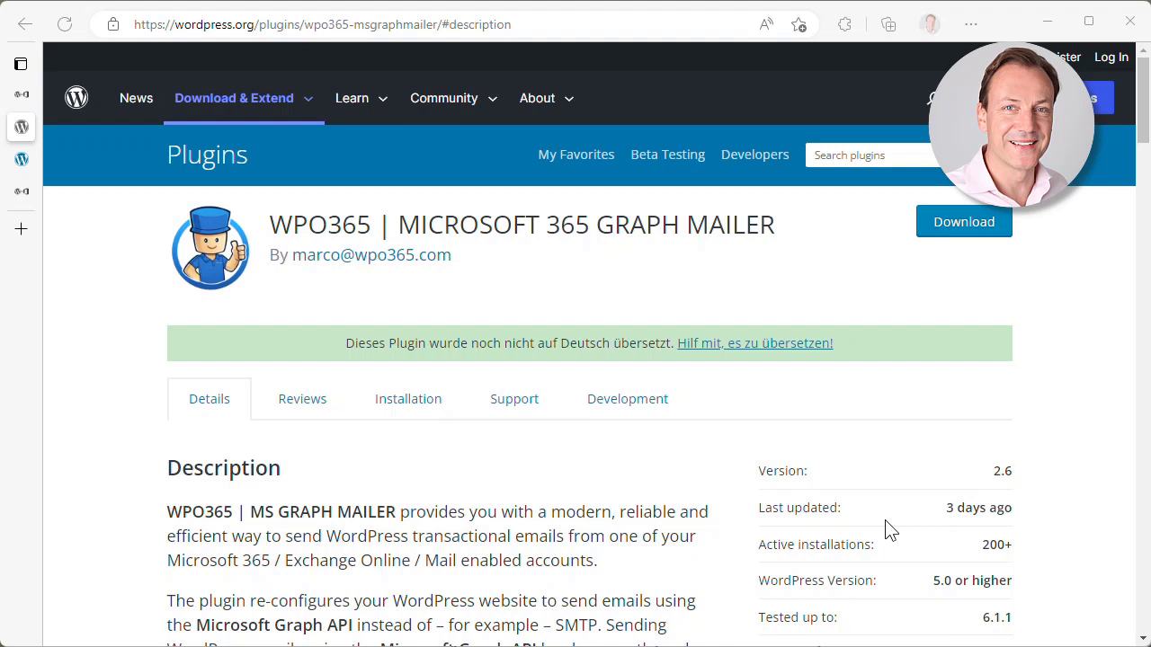
- View the Graph Mailer plugin's reviews, then switch to the author's YouTube channel
click(304, 404)
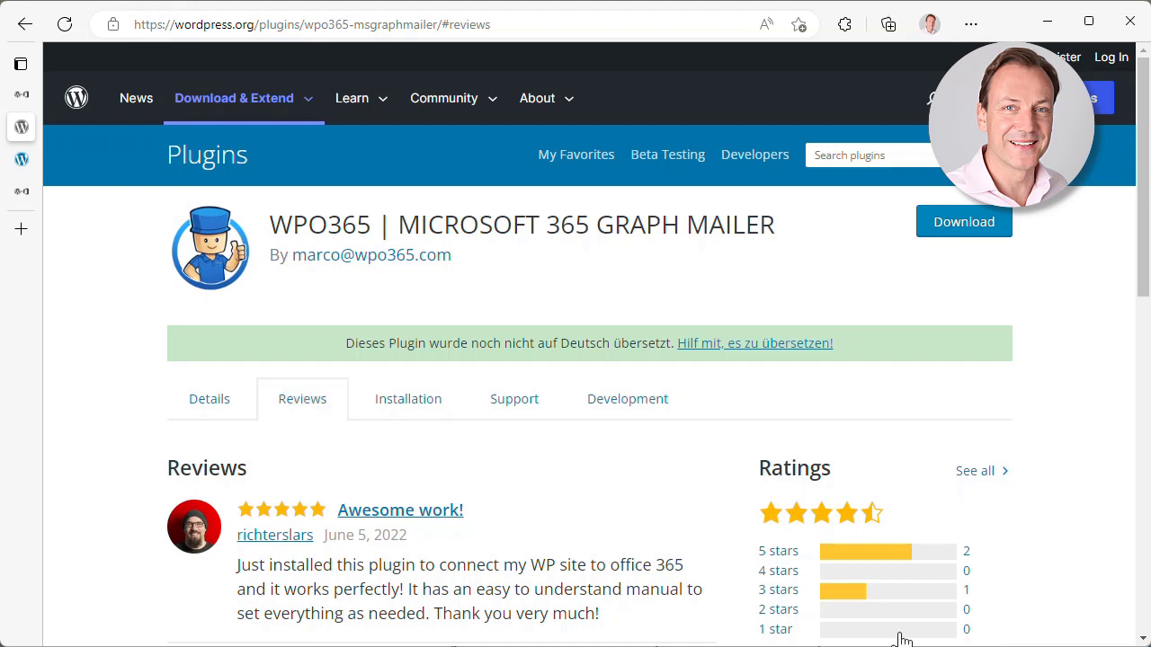
key(alt+Tab)
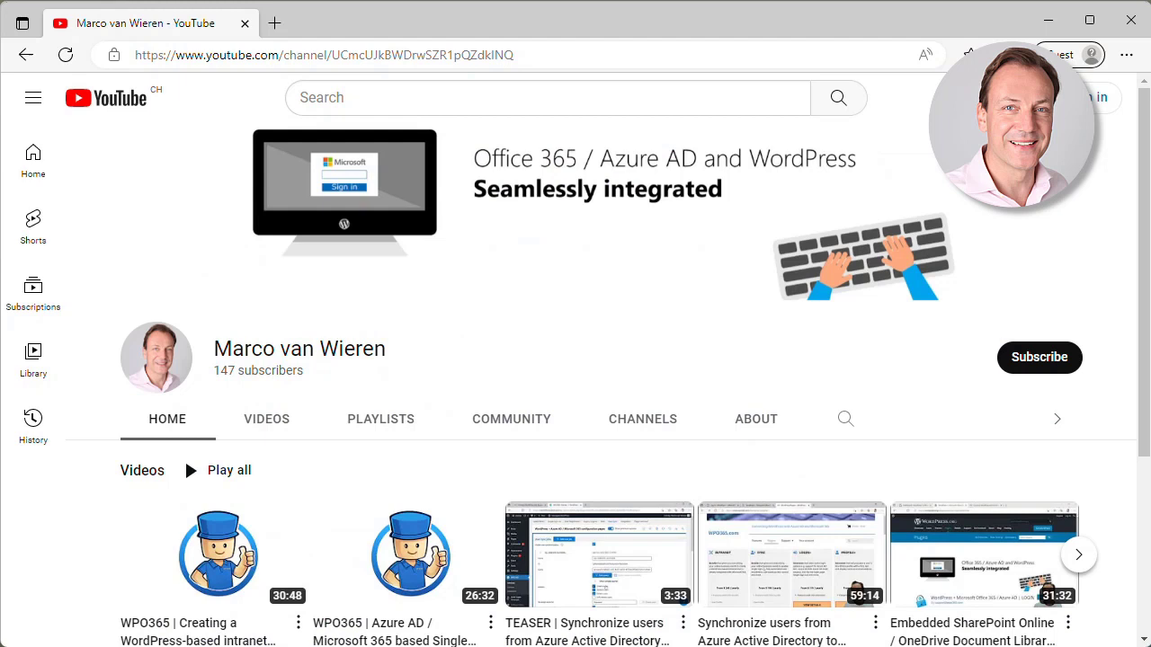